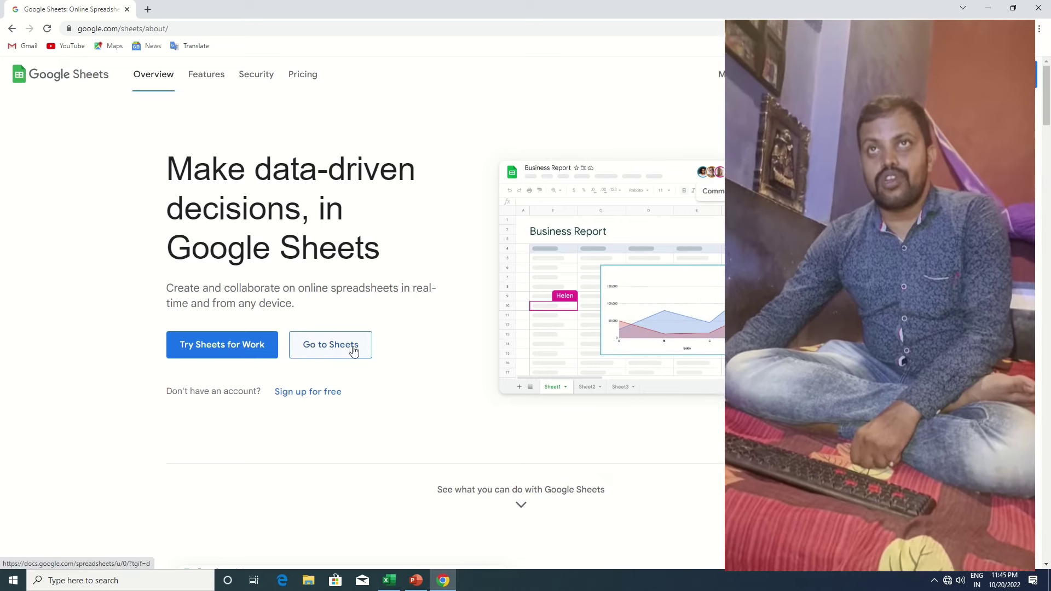
Step: Create a new blank spreadsheet from the Google Sheets home page
click(346, 350)
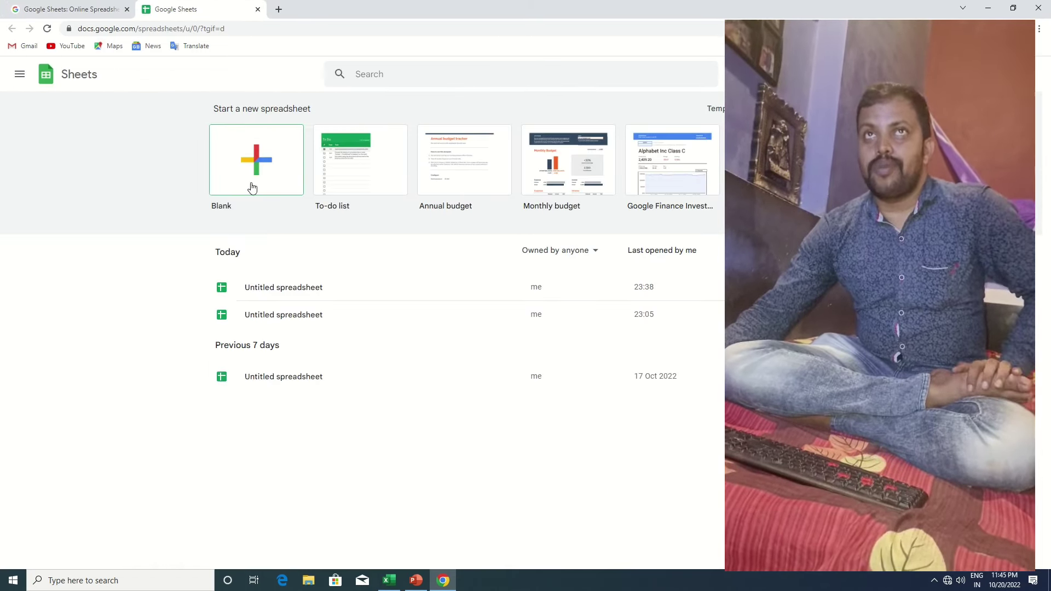
click(257, 157)
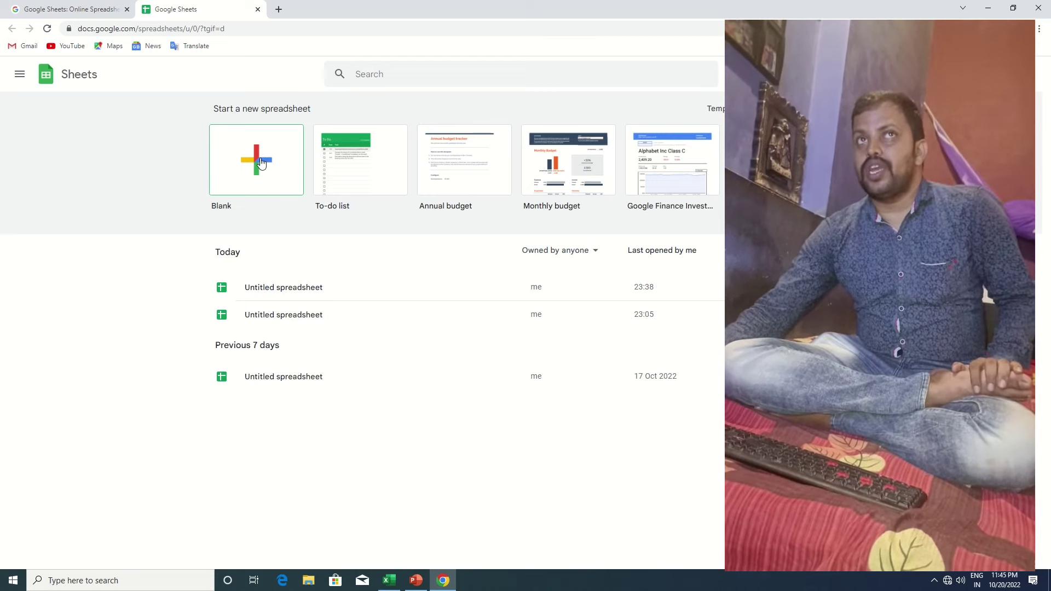
click(261, 163)
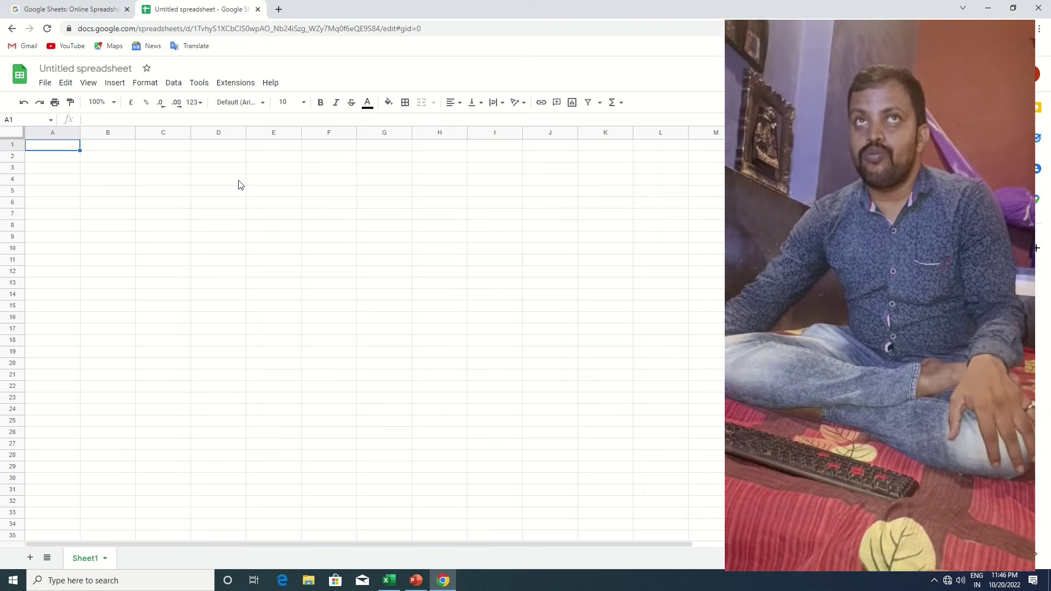
click(85, 179)
click(91, 161)
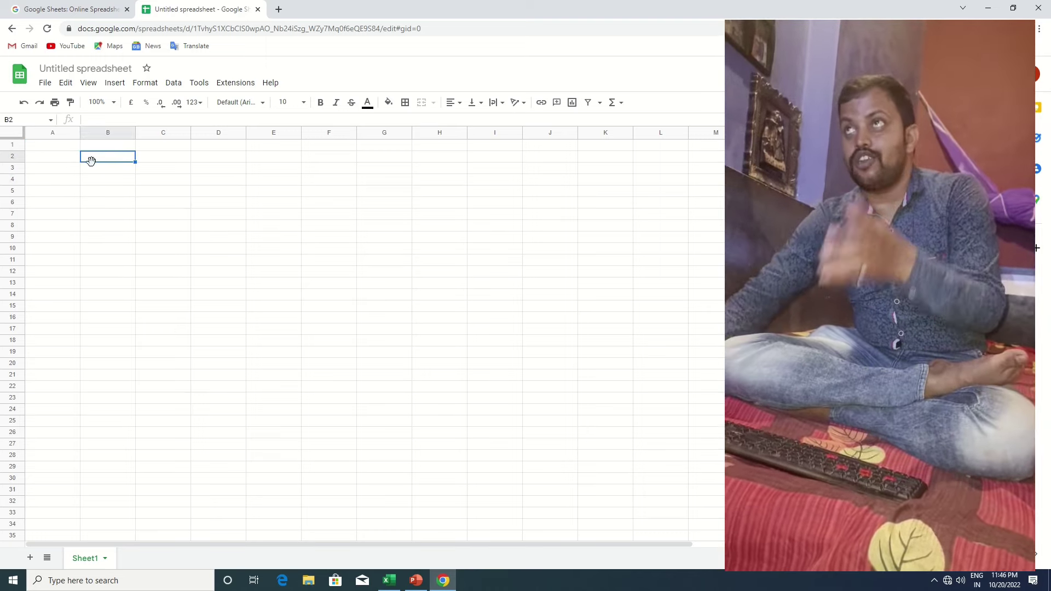
click(57, 162)
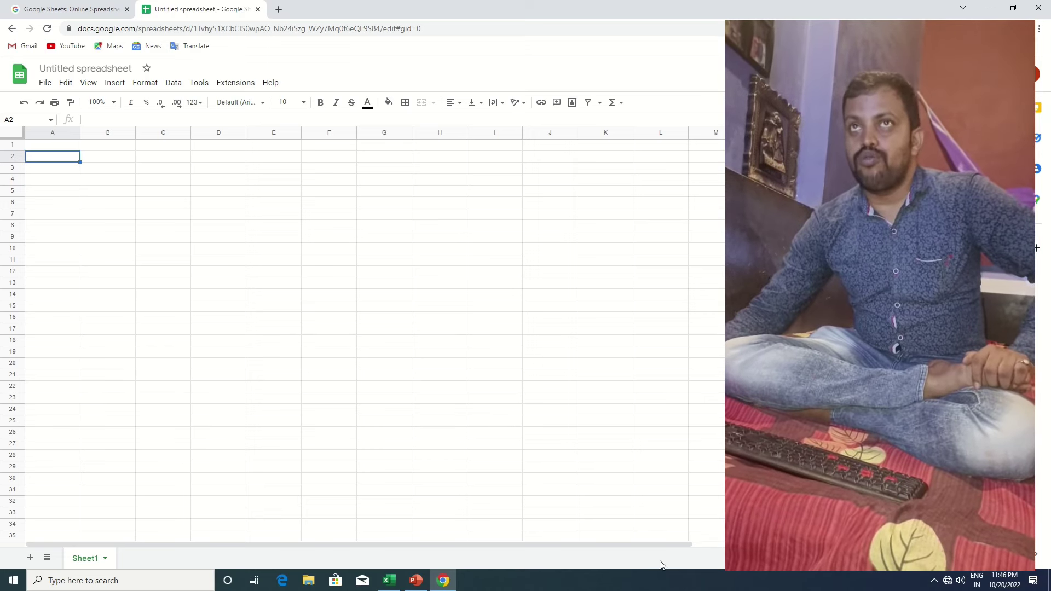
Step: Copy the Excel staff attendance table B3:J13 and return to the blank spreadsheet
click(398, 580)
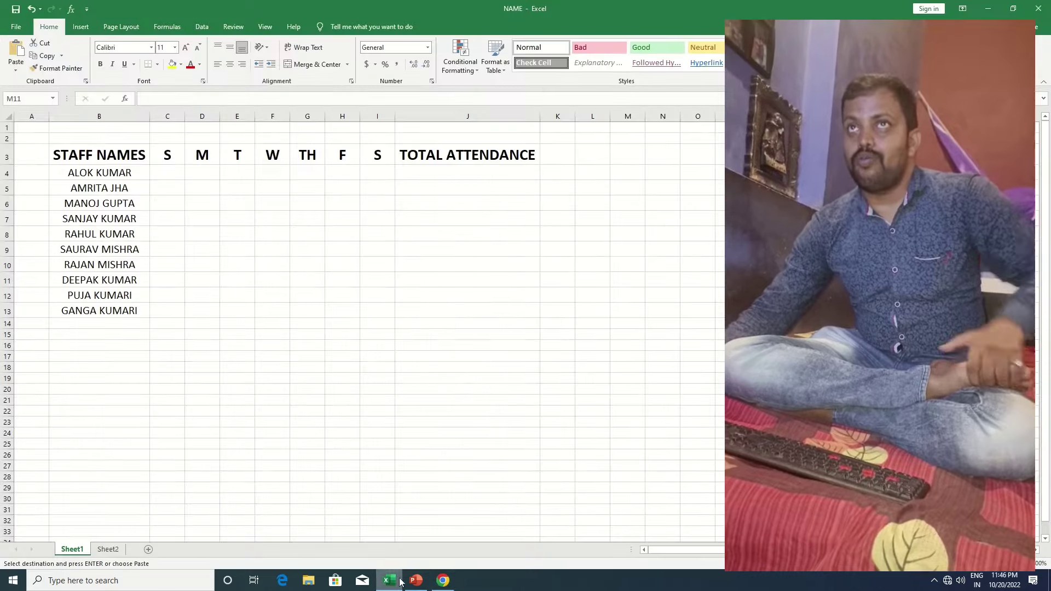
drag(56, 156, 489, 312)
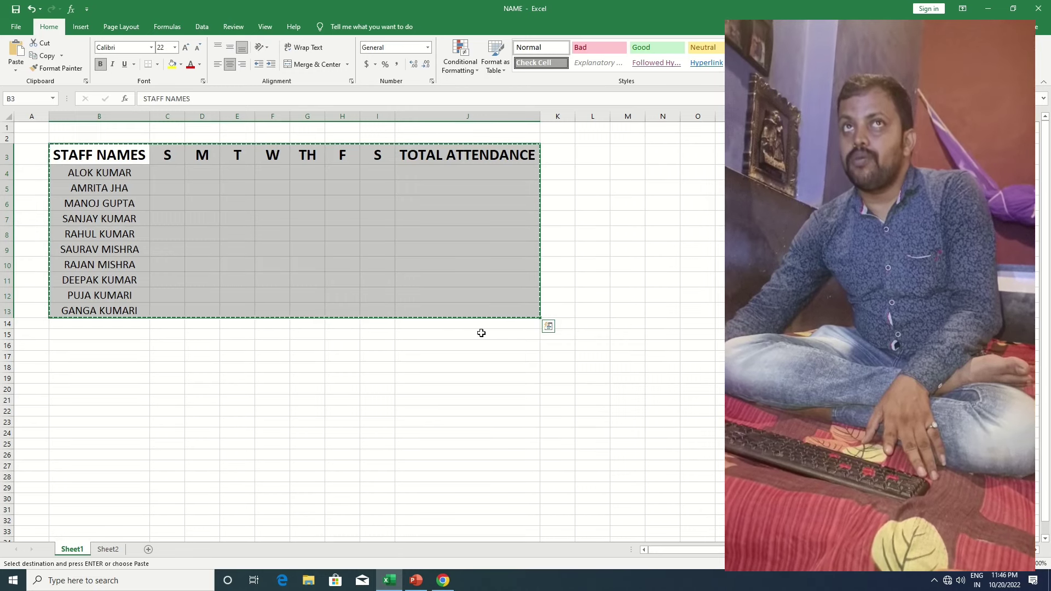
click(435, 584)
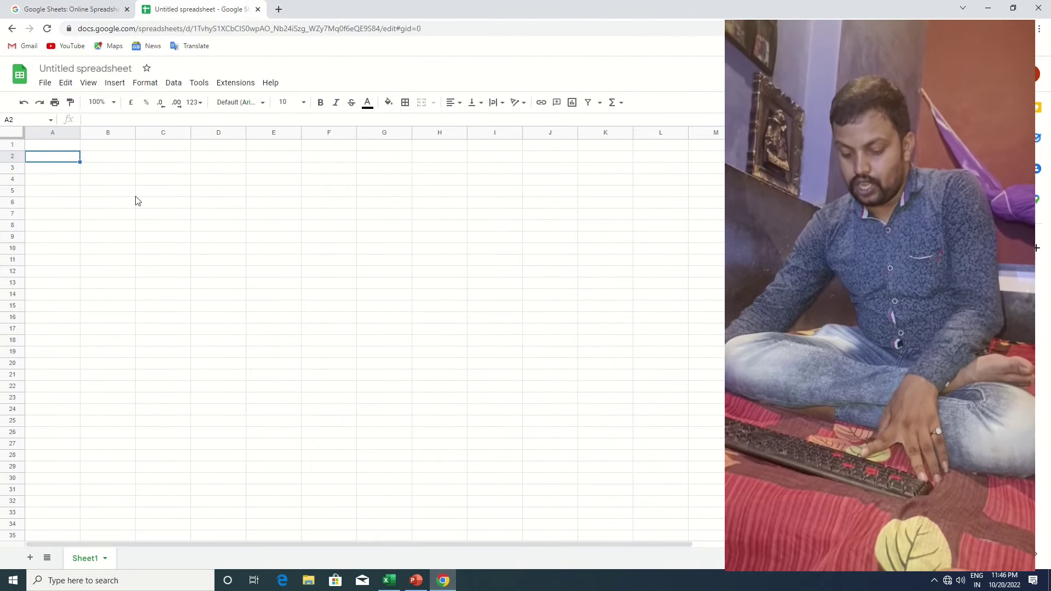
Step: Paste the copied staff table into the sheet starting at cell B2
click(99, 159)
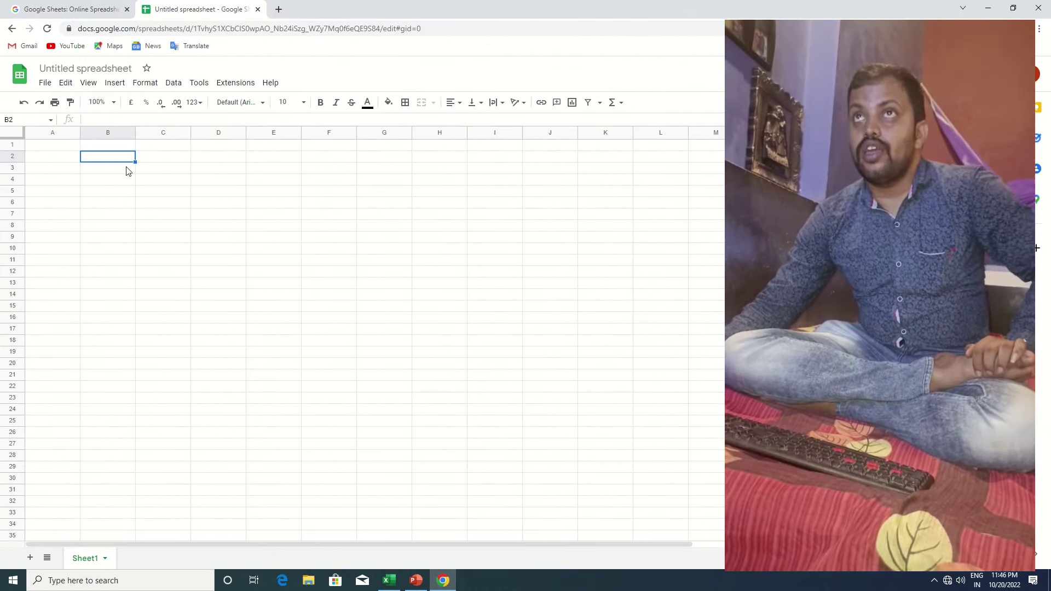
text(STAFF NAMES	S	M	T	W	TH	F	S	ATTENDANCE ALOK KUMAR								 AMRITA JHA								 MANOJ GUPTA								 SANJAY KUMAR								 RAHUL KUMAR								 SAURAV MISHRA								 RAJAN MISHRA								 DEEPAK KUMAR								 PUJA KUMARI								 GANGA KUMARI)
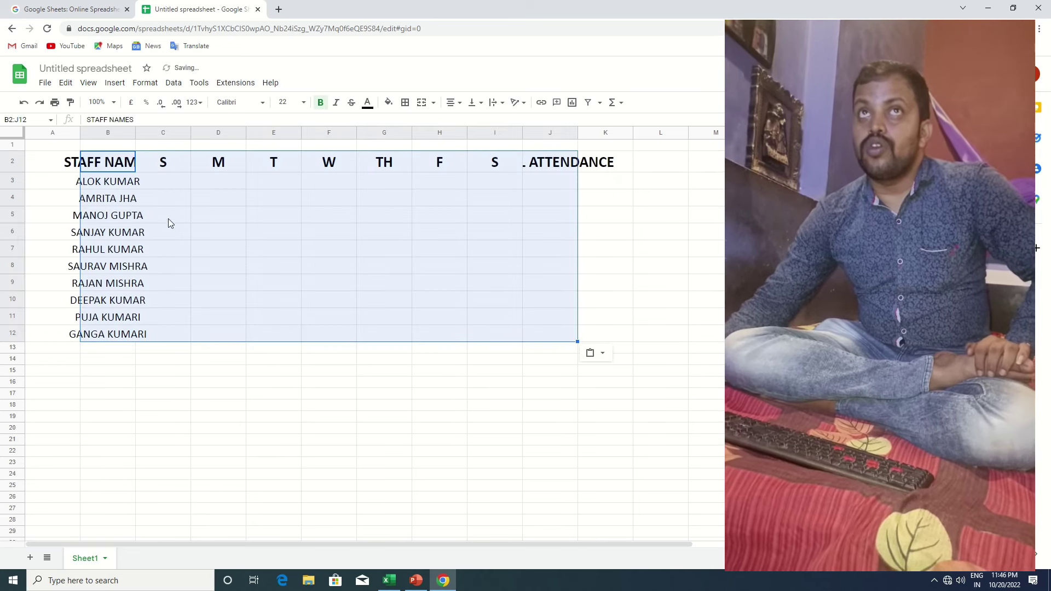
click(317, 414)
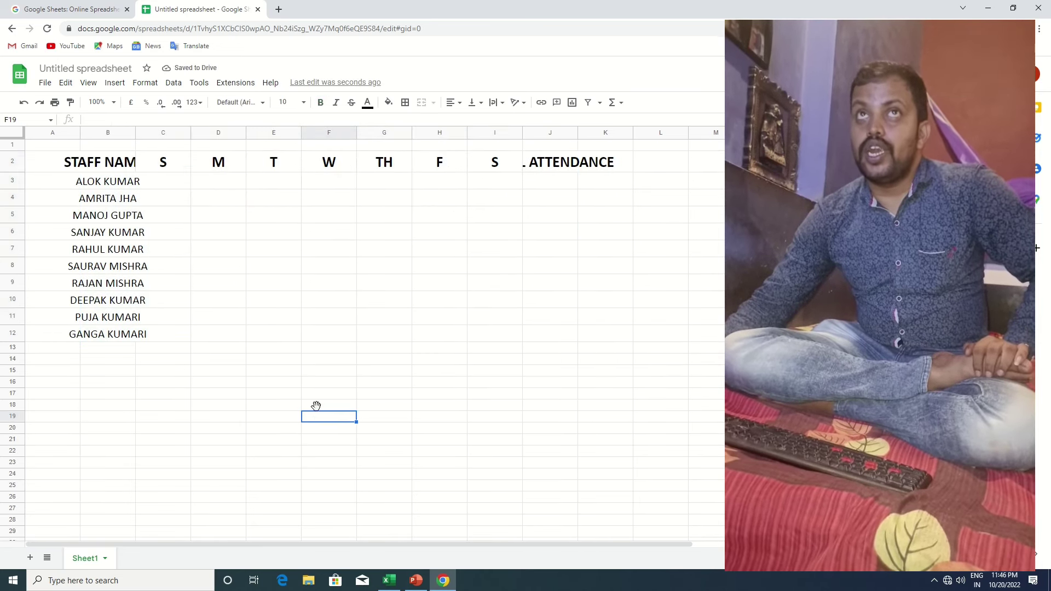
Step: Auto-fit columns B and J so STAFF NAMES and TOTAL ATTENDANCE fit
double_click(134, 132)
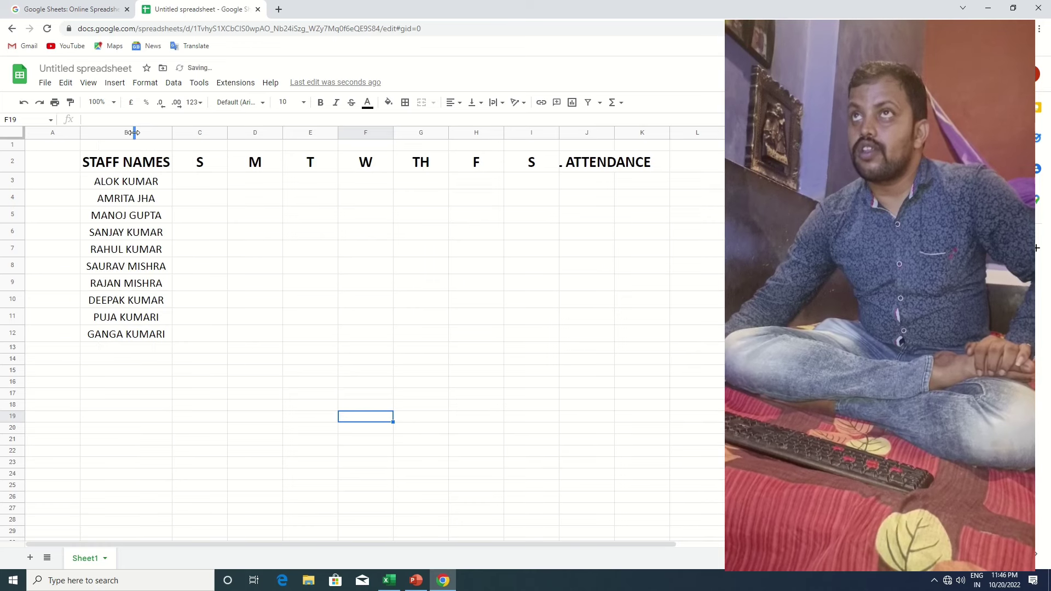
right_click(608, 133)
click(624, 113)
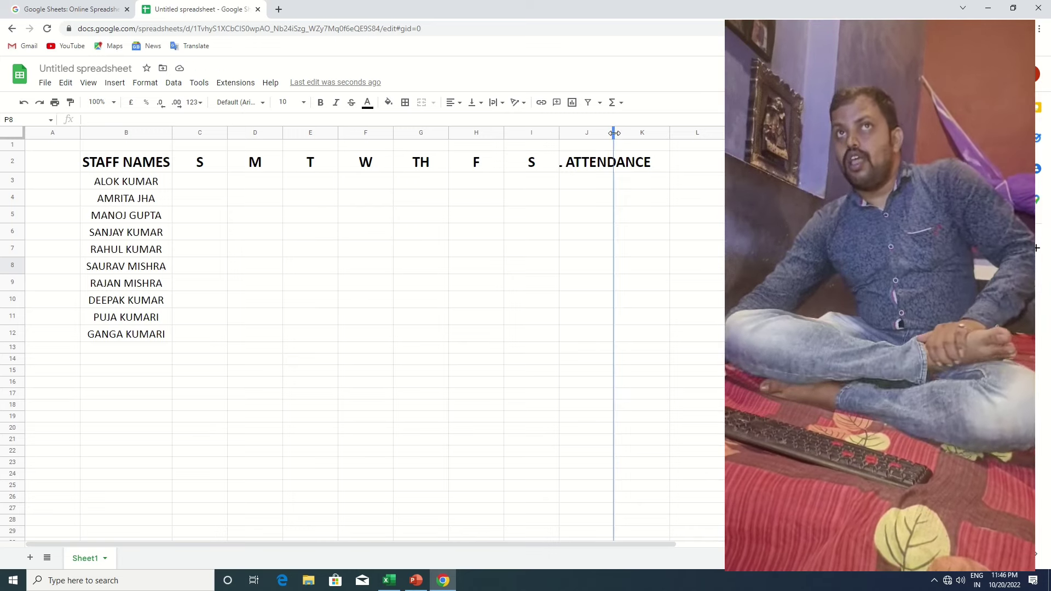
double_click(614, 133)
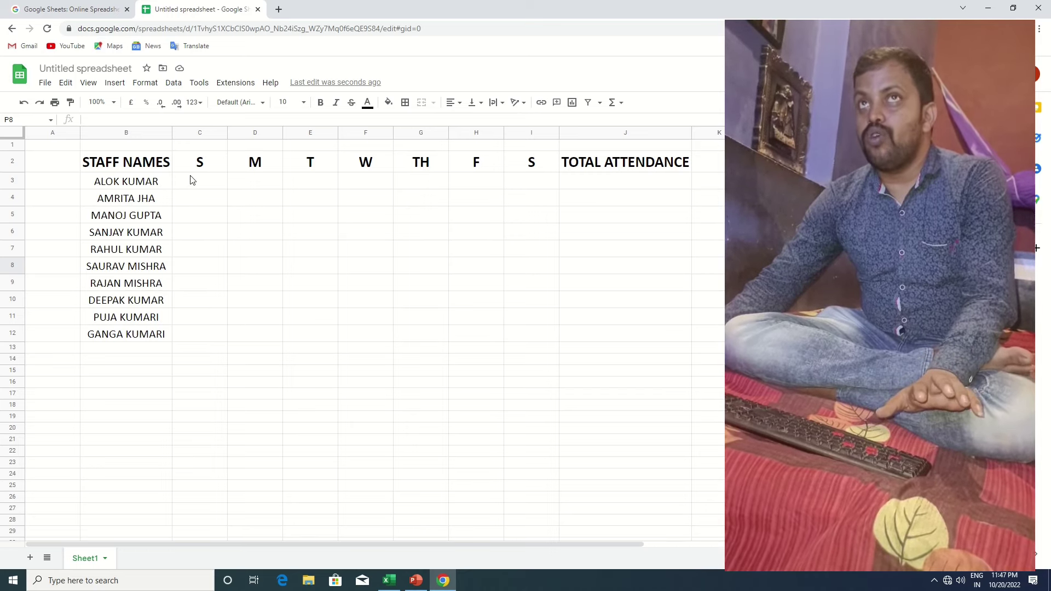
drag(191, 186, 543, 345)
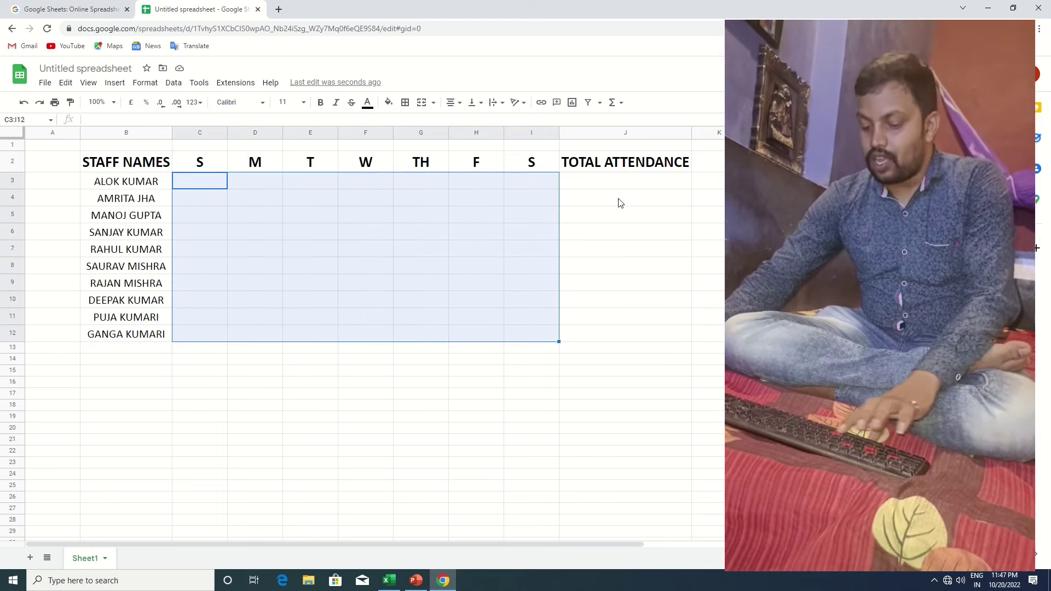
click(617, 183)
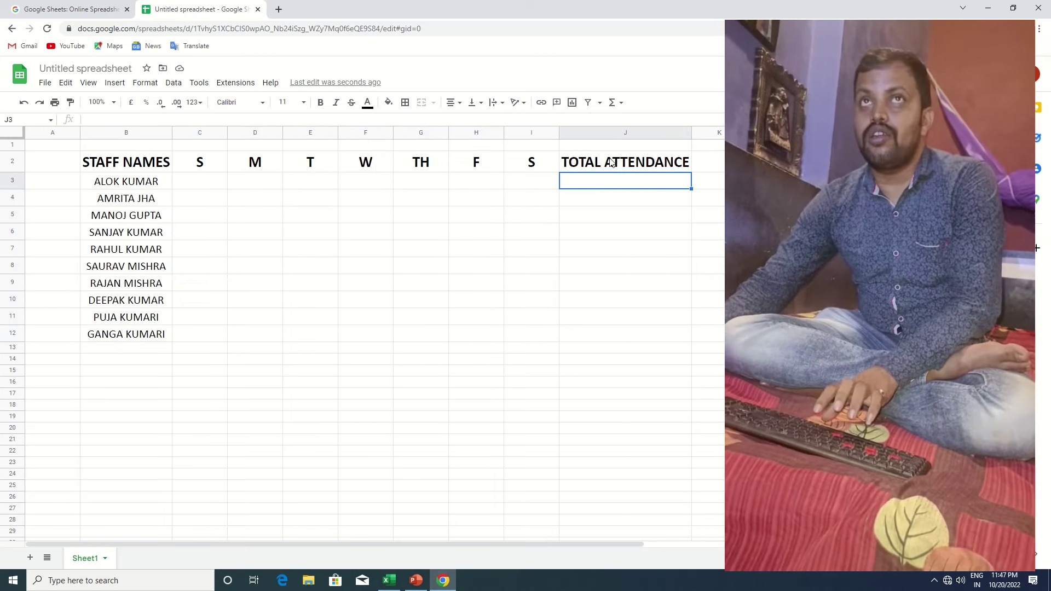
text(4)
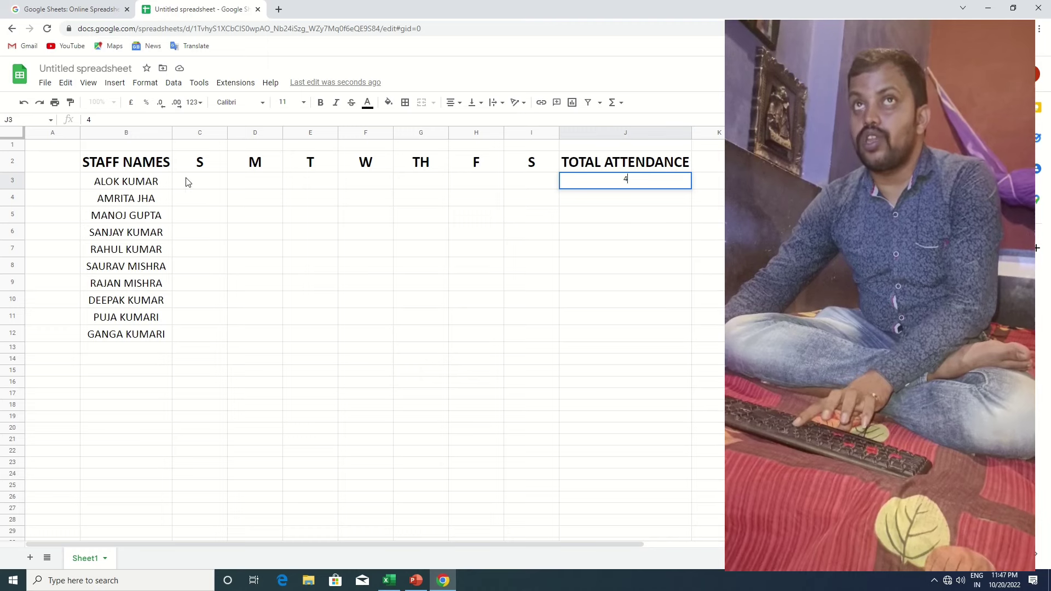
click(191, 183)
text(P)
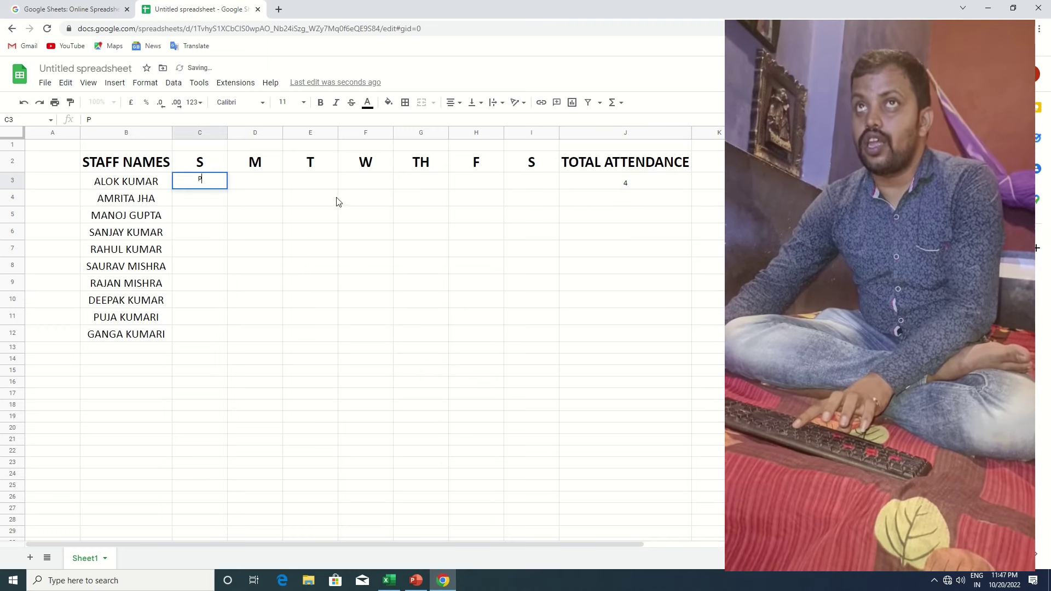
click(281, 182)
click(320, 187)
text(P)
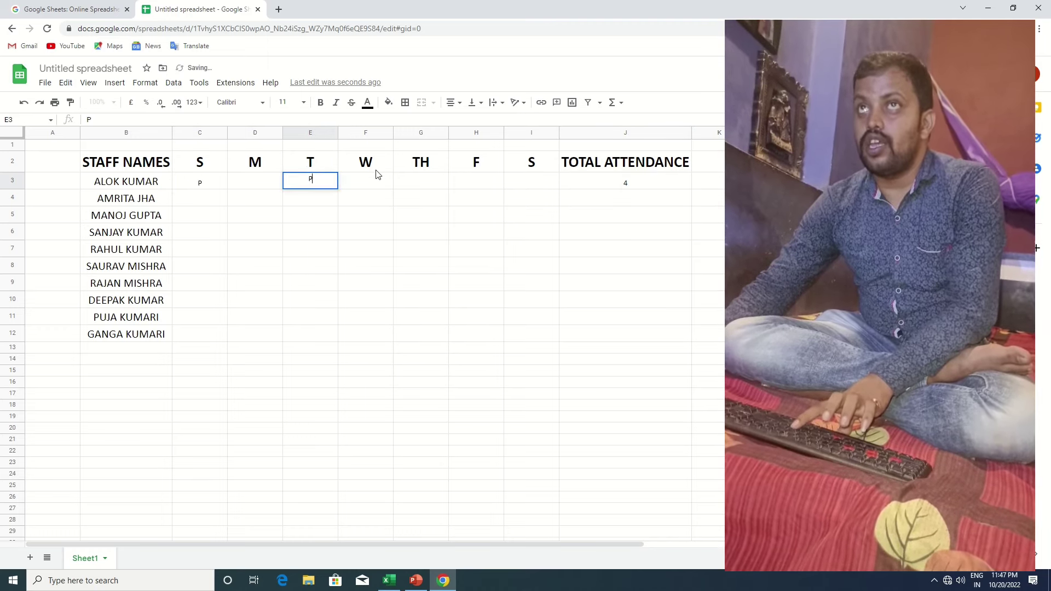
click(374, 184)
click(426, 182)
text(P)
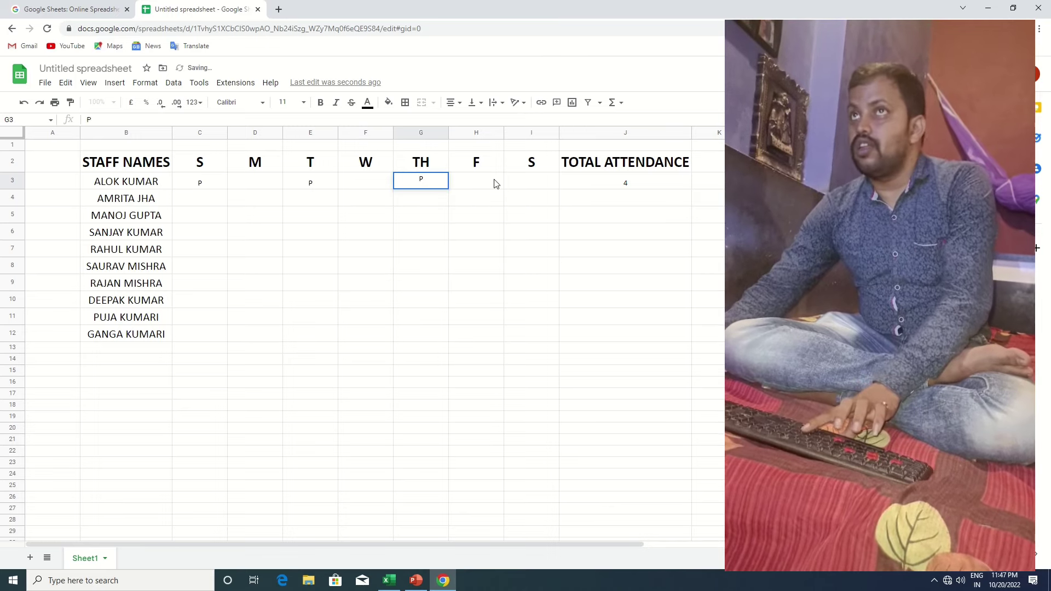
click(495, 183)
text(P)
click(495, 236)
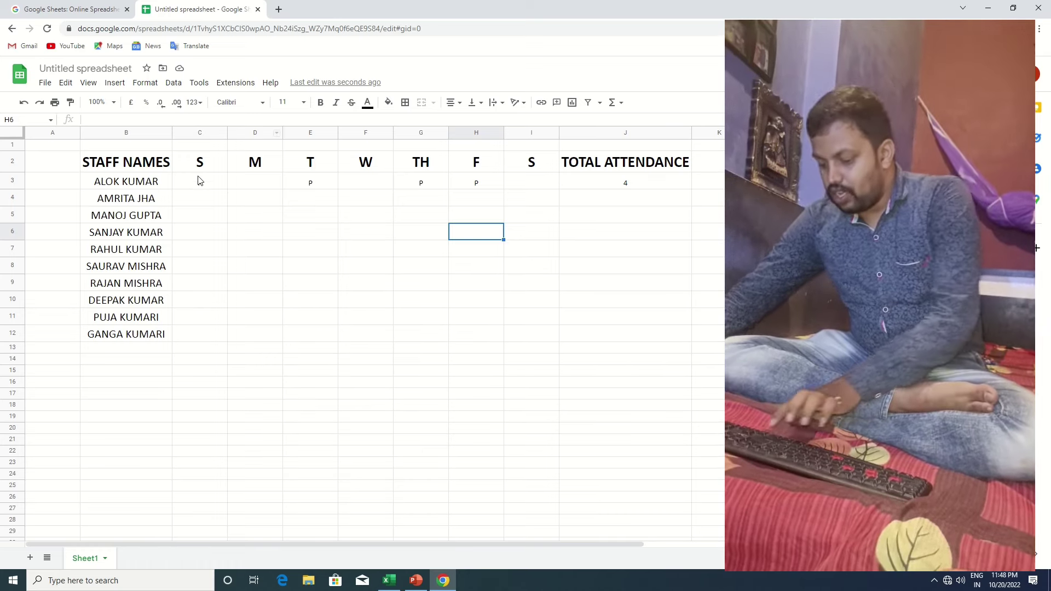
Step: Clear the sample P marks and total from C3:J6, then select the weekday grid C3:I12
drag(200, 181, 666, 241)
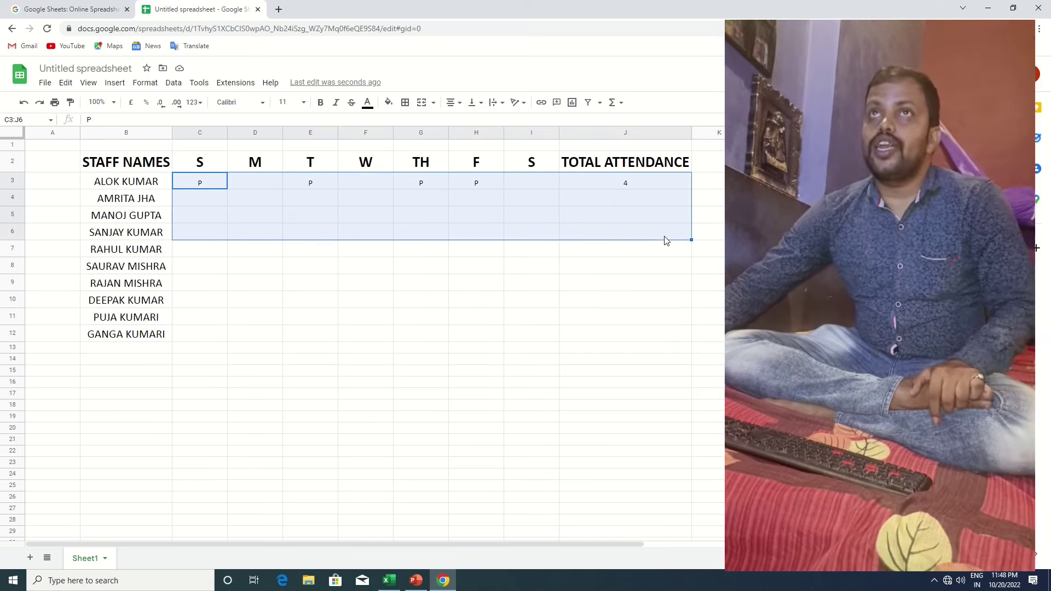
key(Delete)
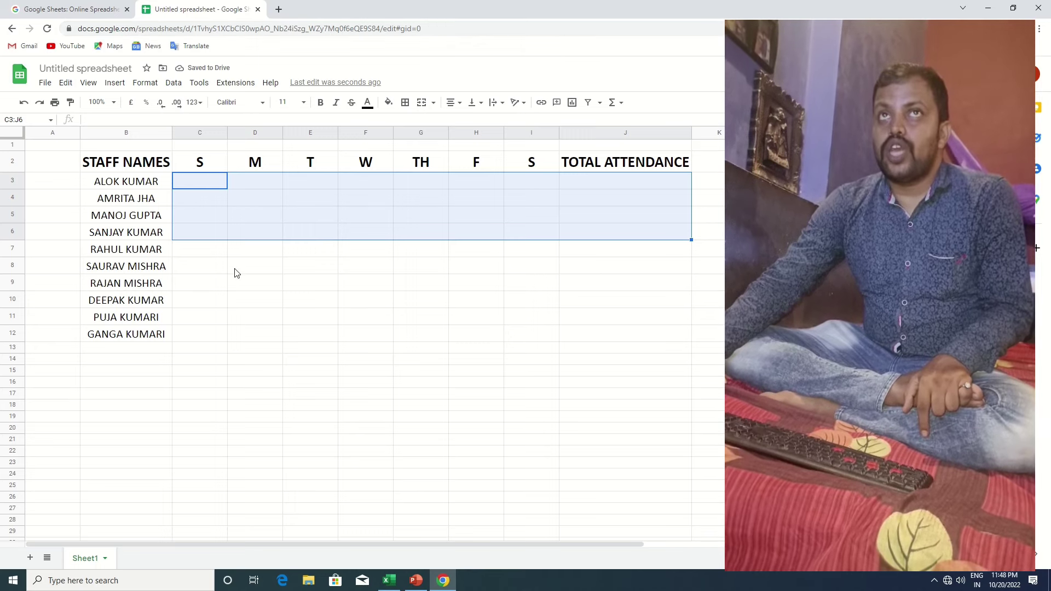
click(304, 290)
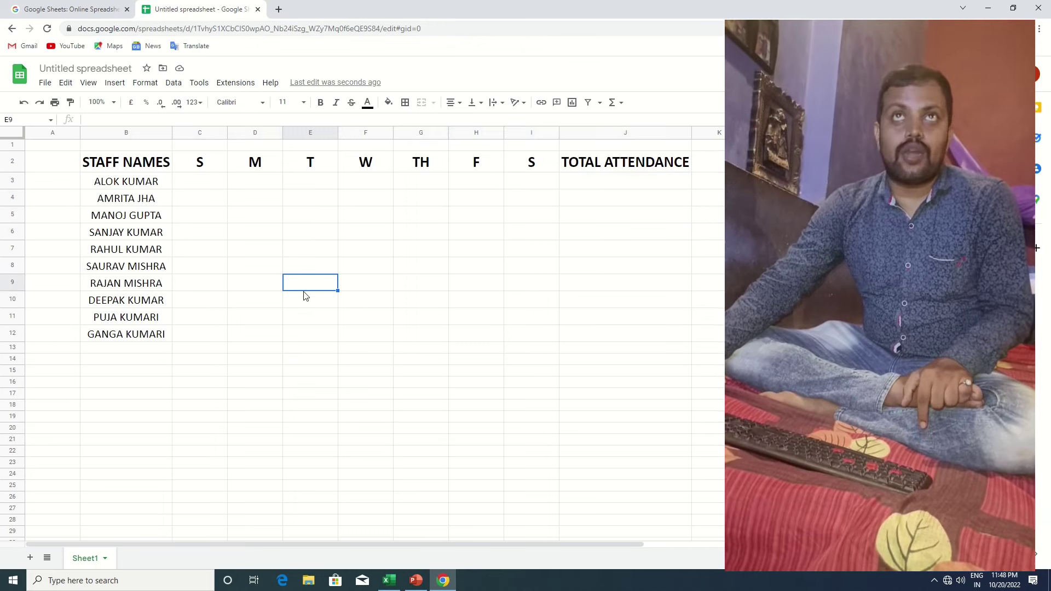
click(200, 184)
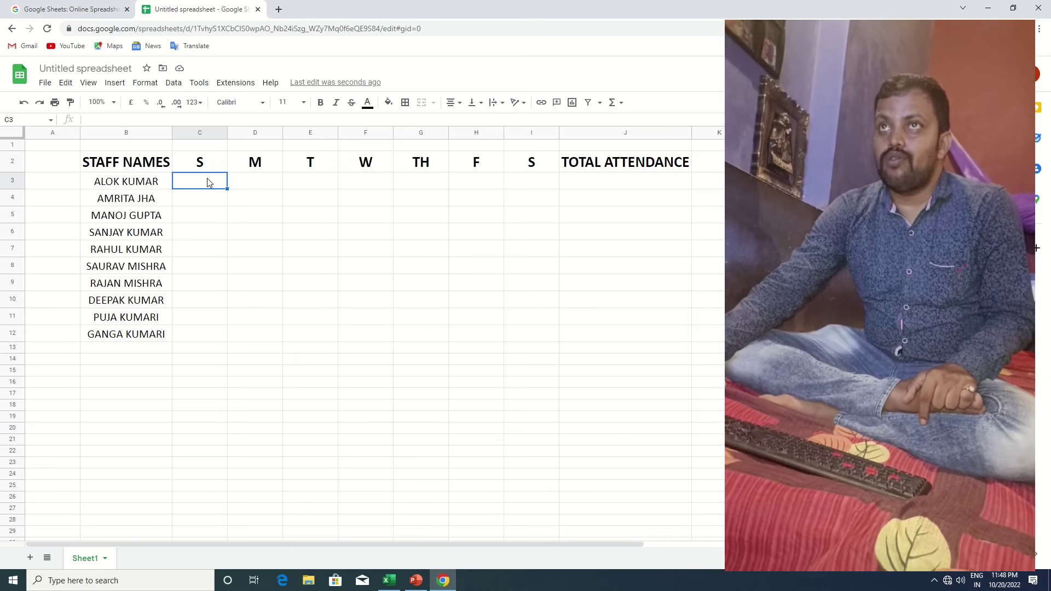
drag(208, 183, 536, 341)
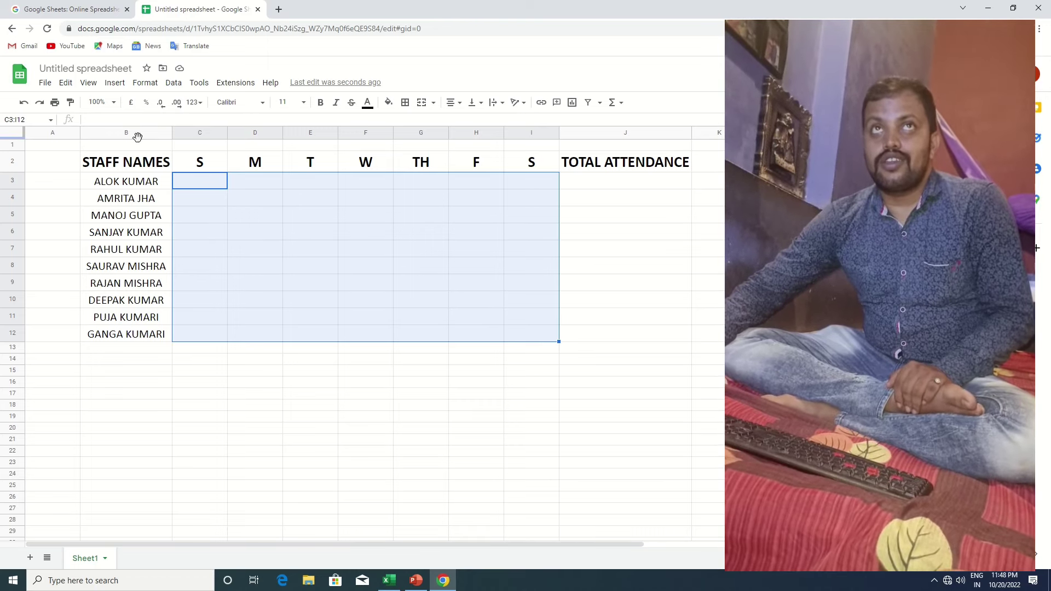
Step: Insert unticked tick boxes into every weekday cell of C3:I12
click(116, 86)
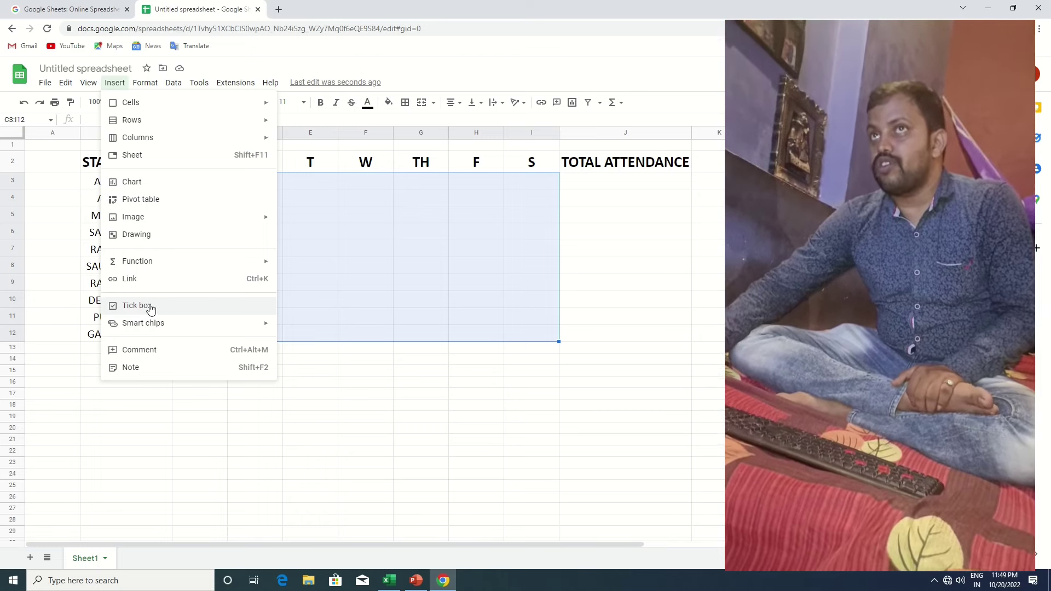
click(151, 310)
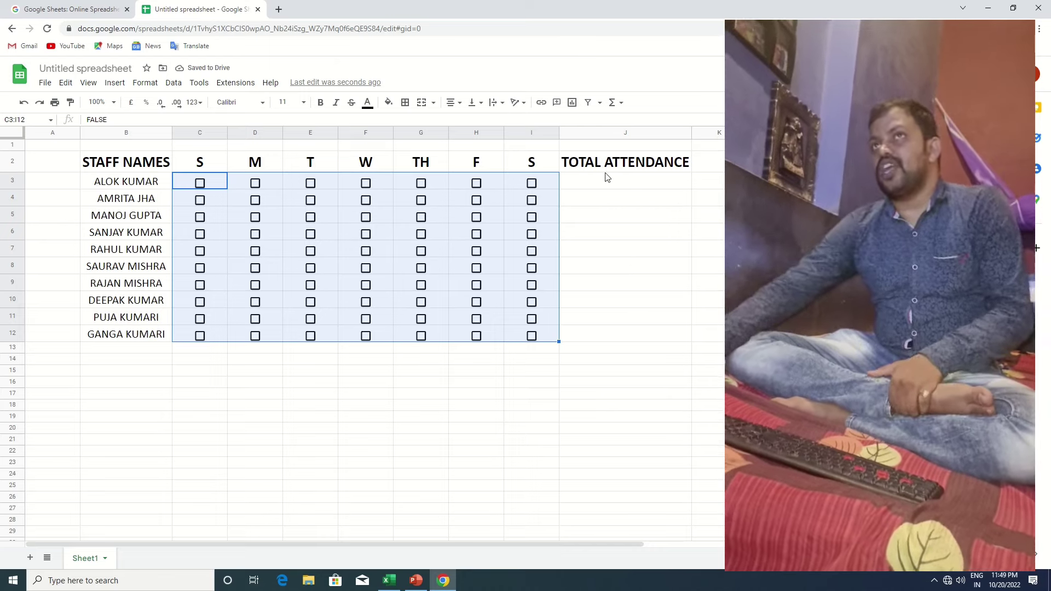
click(599, 182)
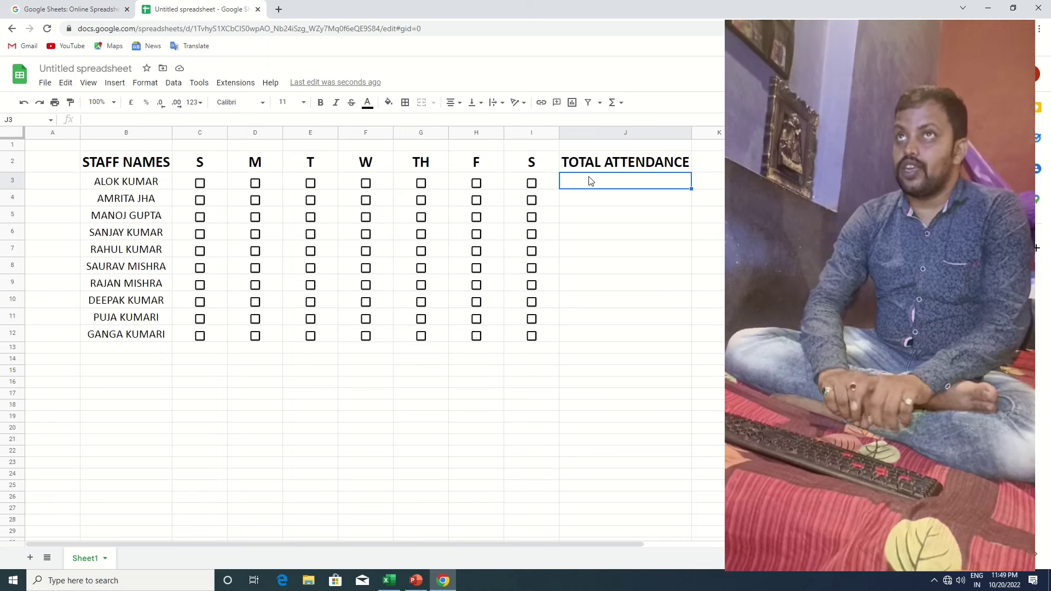
Step: Start a COUNTIF formula in J3 with the range C3:I3
text(=)
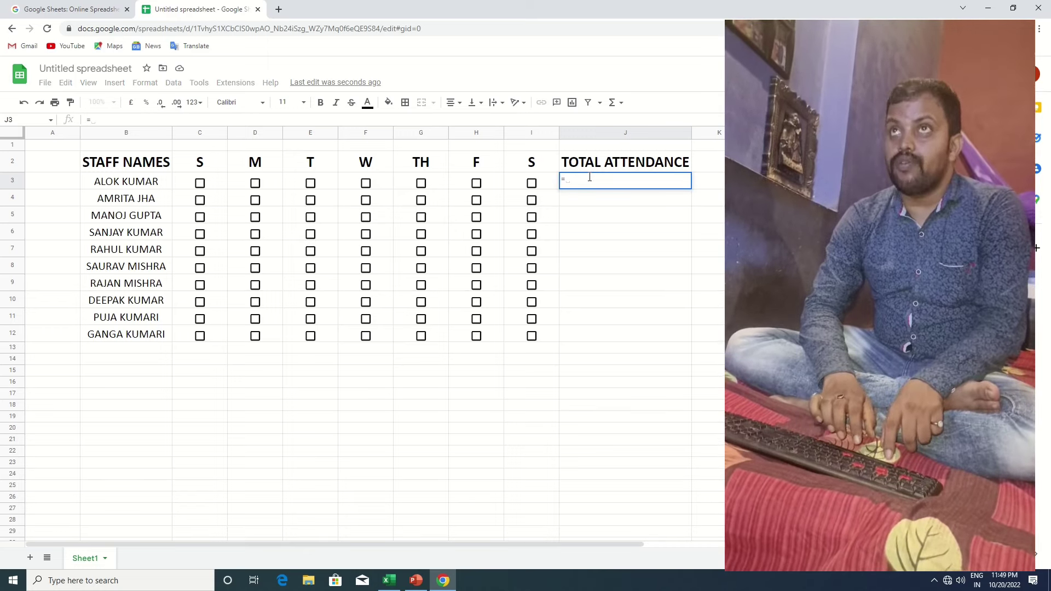
text(C)
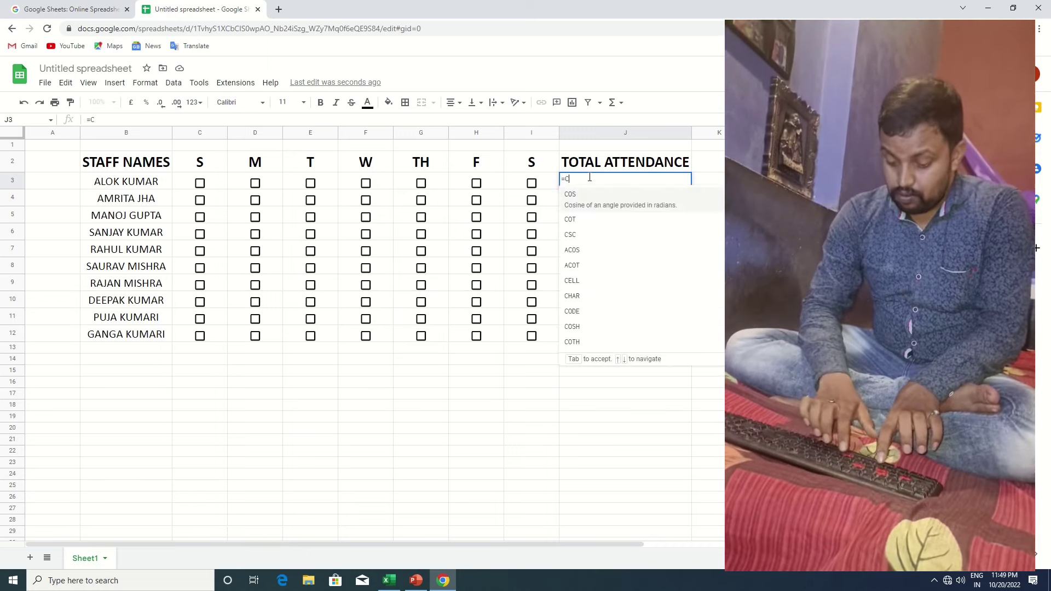
text(O)
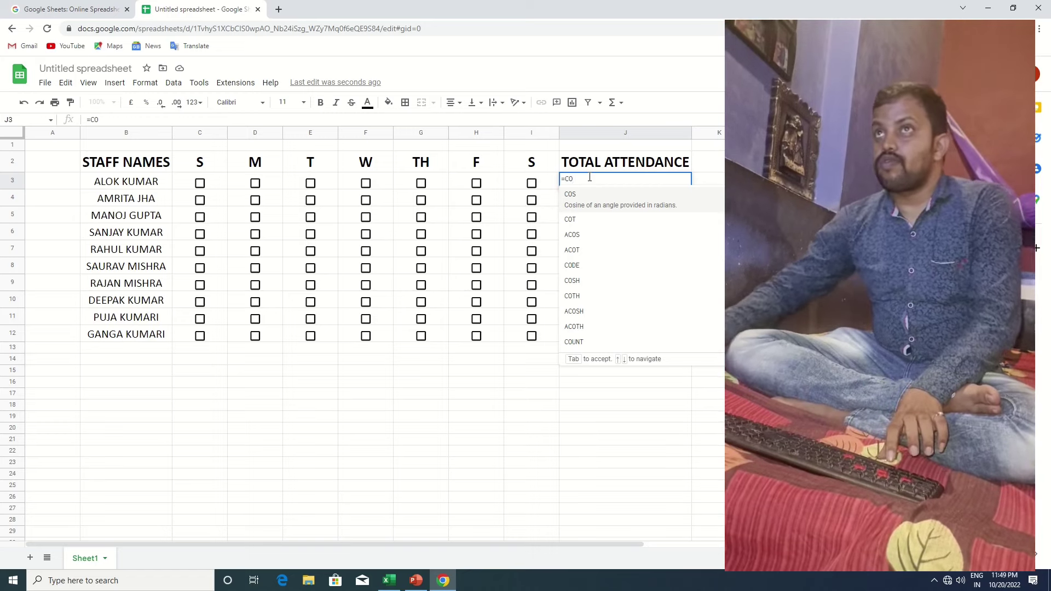
text(UN)
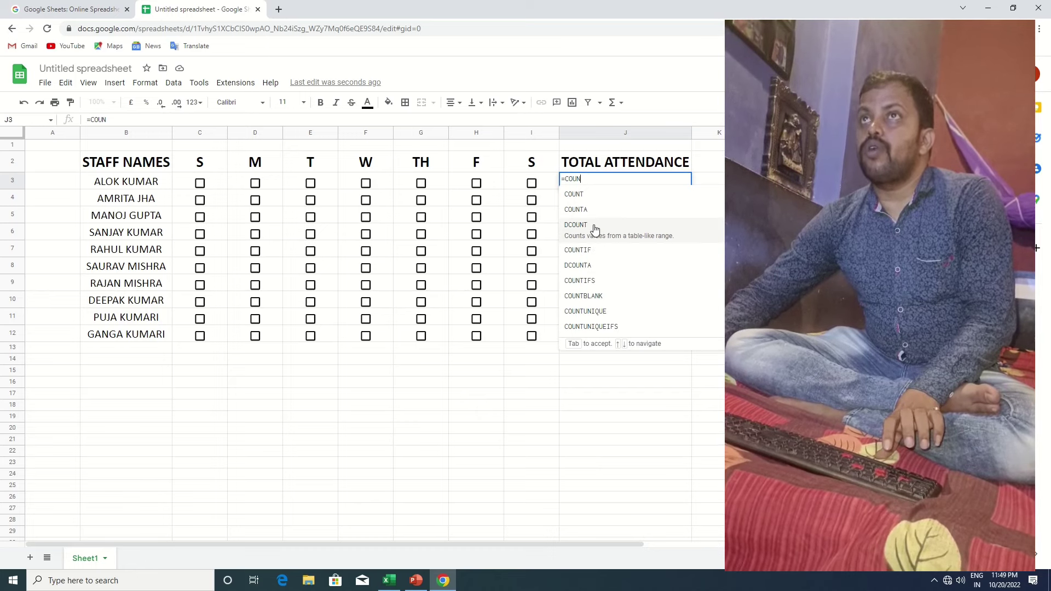
click(595, 249)
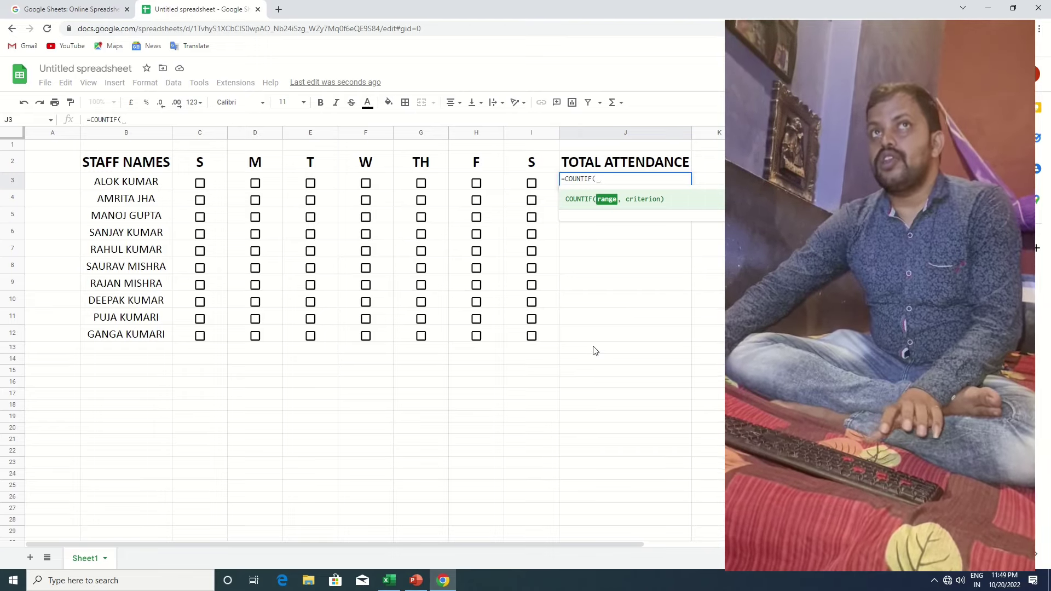
click(212, 183)
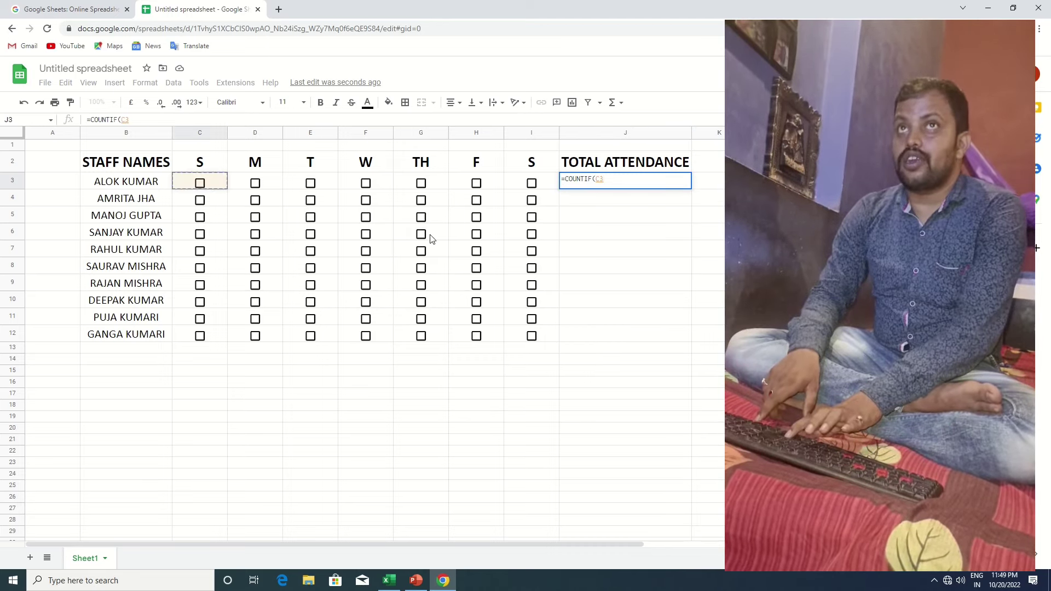
key(shift+Right)
key(shift+Right)
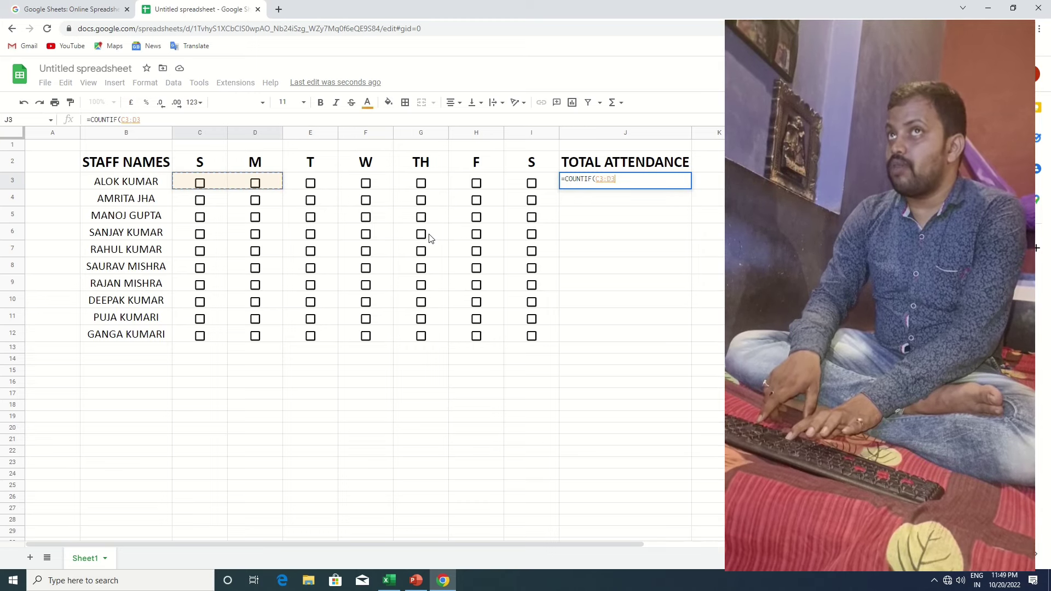
key(shift+Right)
key(shift+Right)
key(shift+Right)
key(shift+Right)
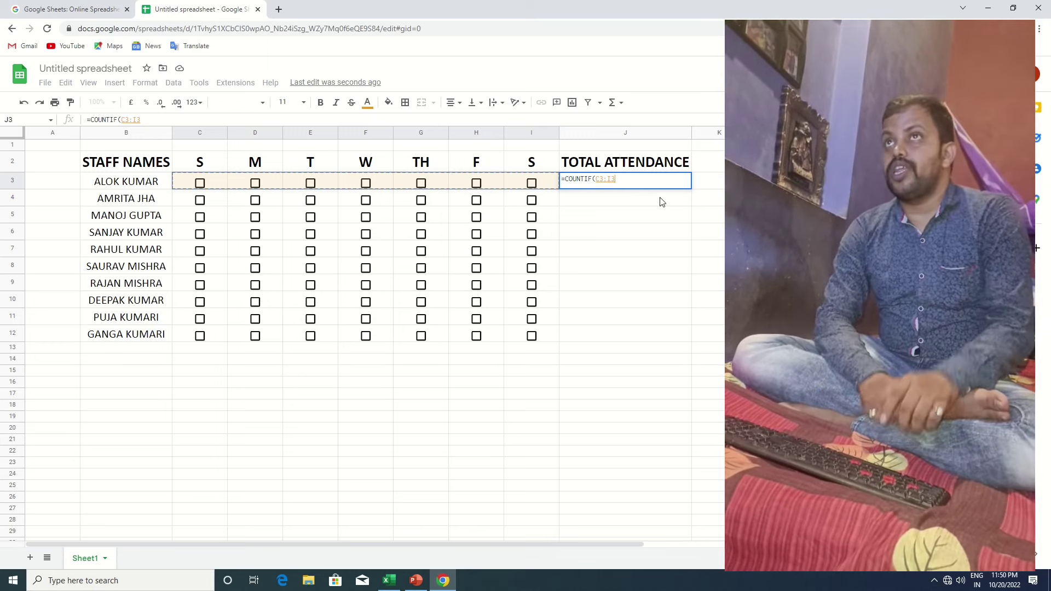
Step: Finish J3 as =COUNTIF(C3:I3,TRUE), which shows 0
text(,)
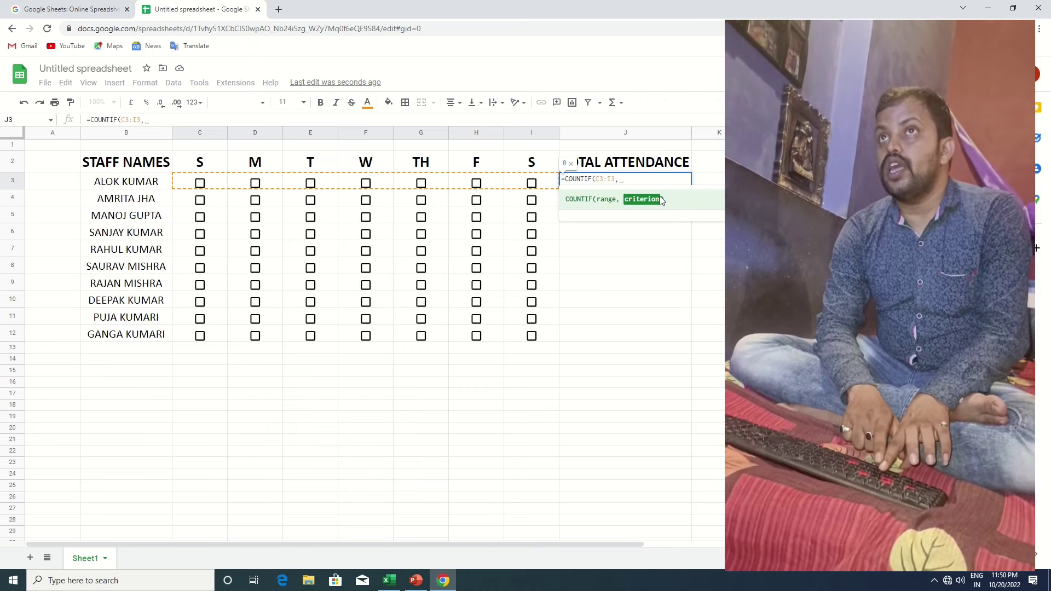
text(T)
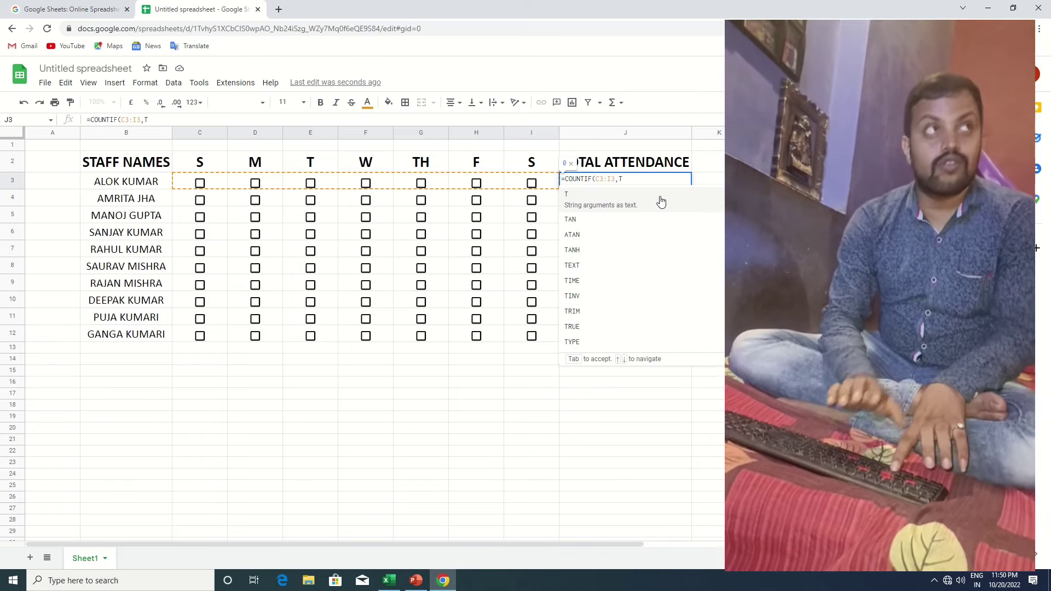
text(R)
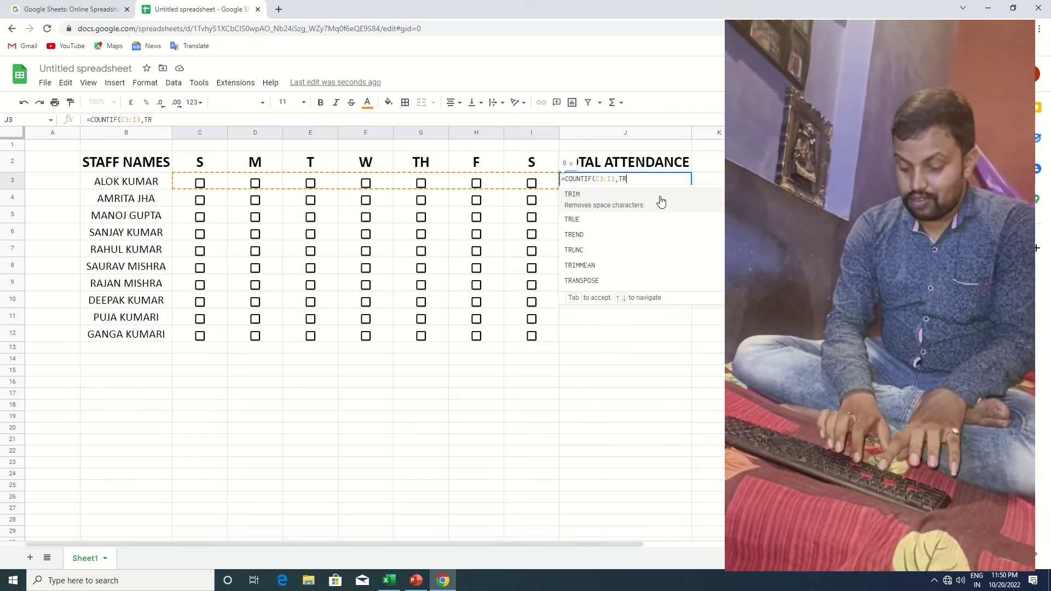
text(U)
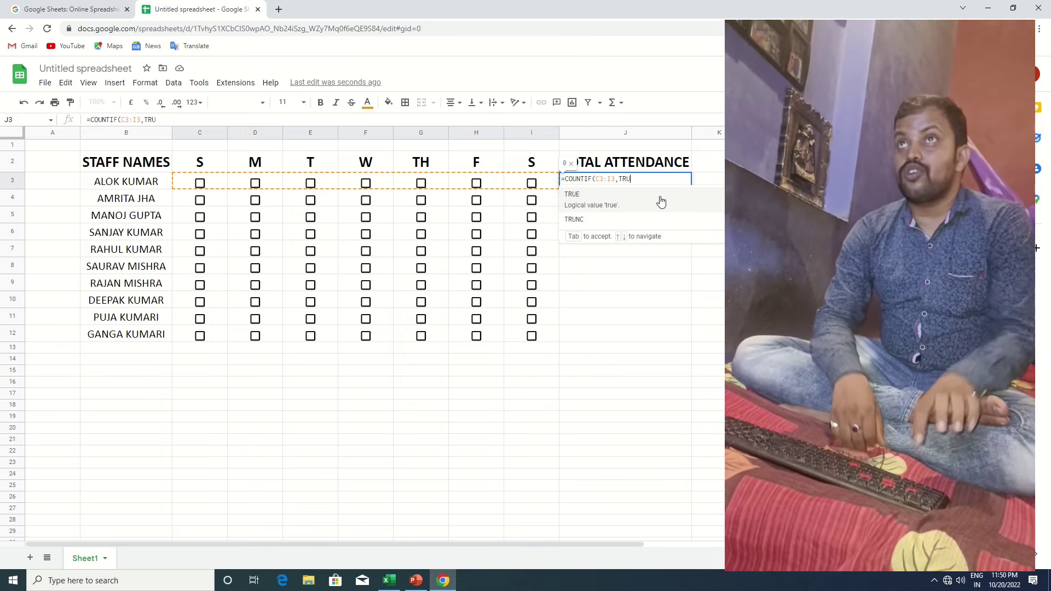
text(E)
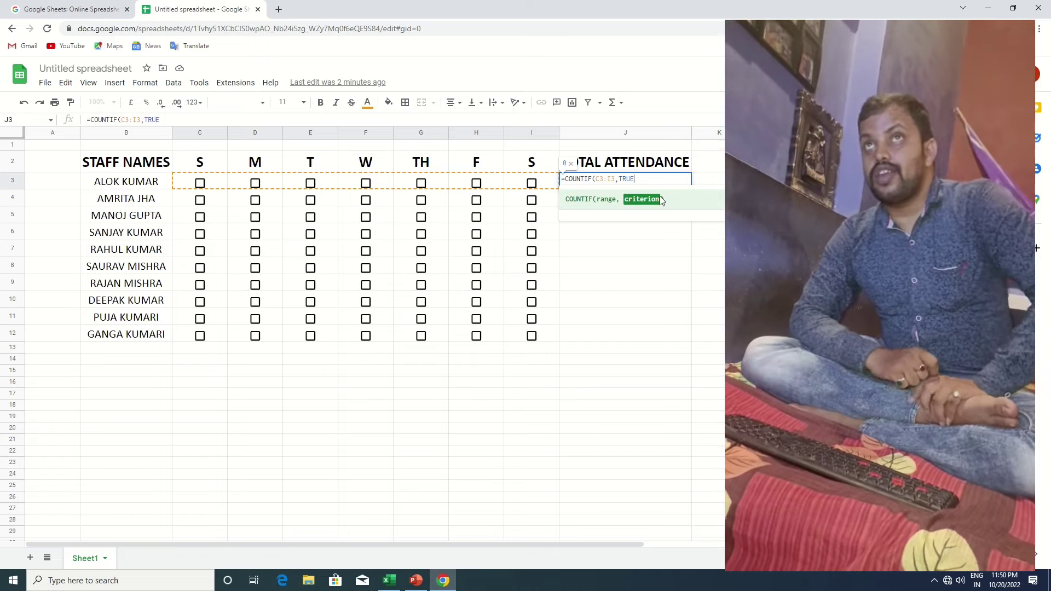
text())
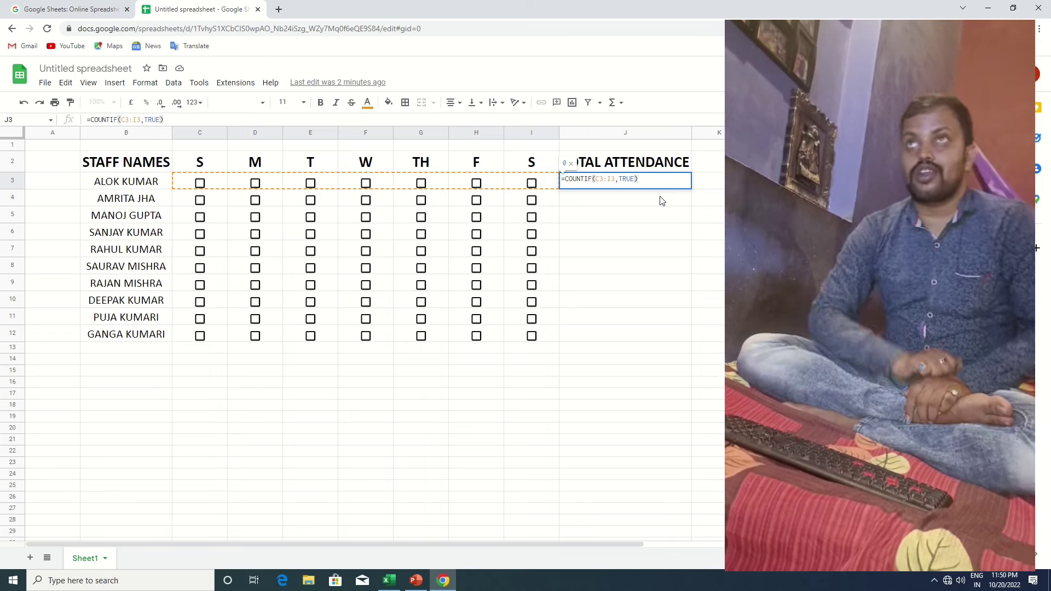
key(Return)
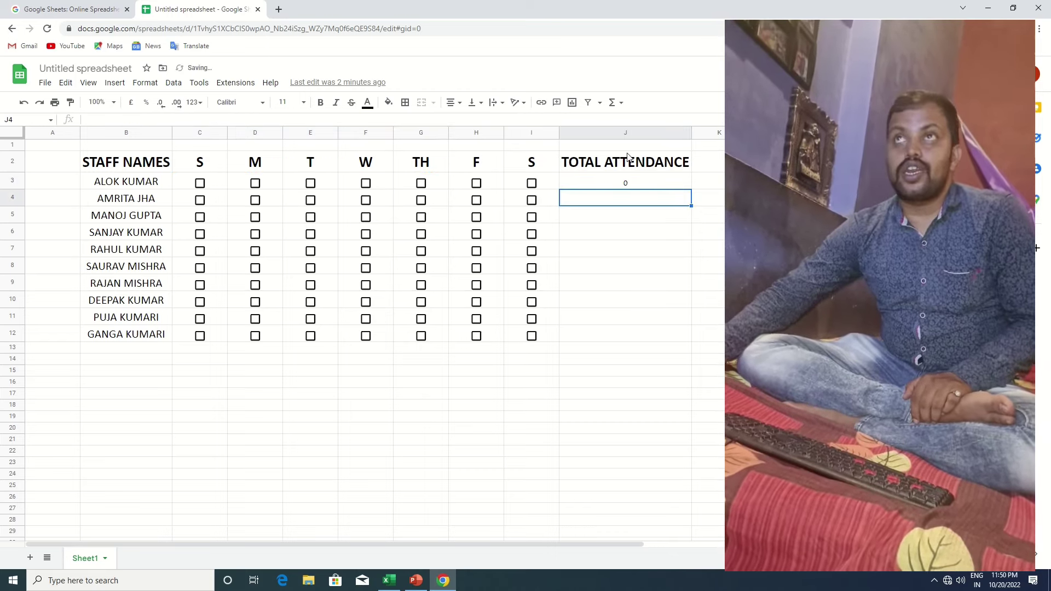
Step: Fill the COUNTIF formula down J3:J12 and delete the stray copies in column K
click(646, 186)
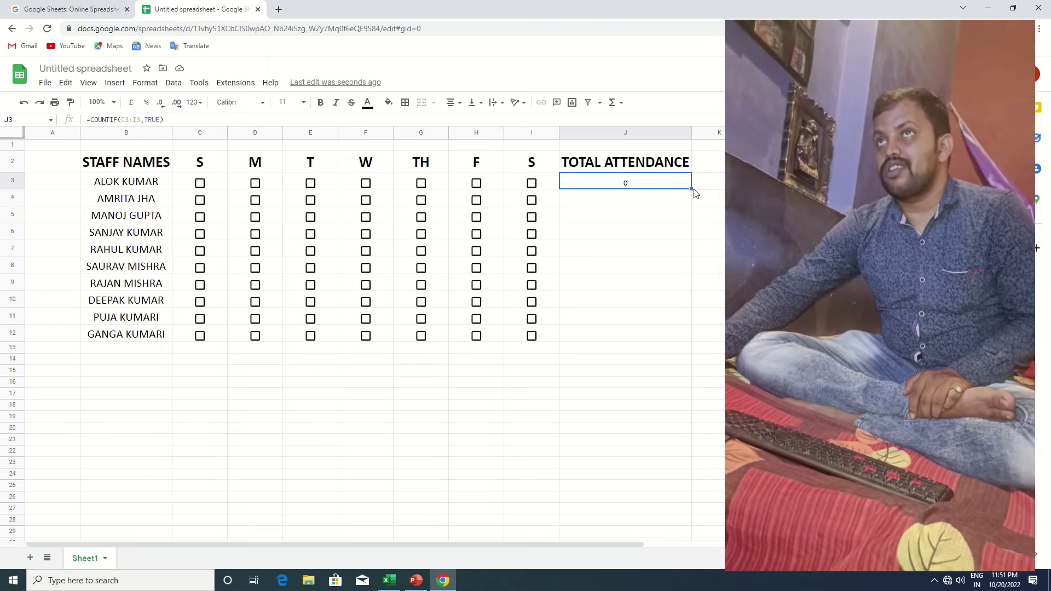
drag(692, 188, 710, 195)
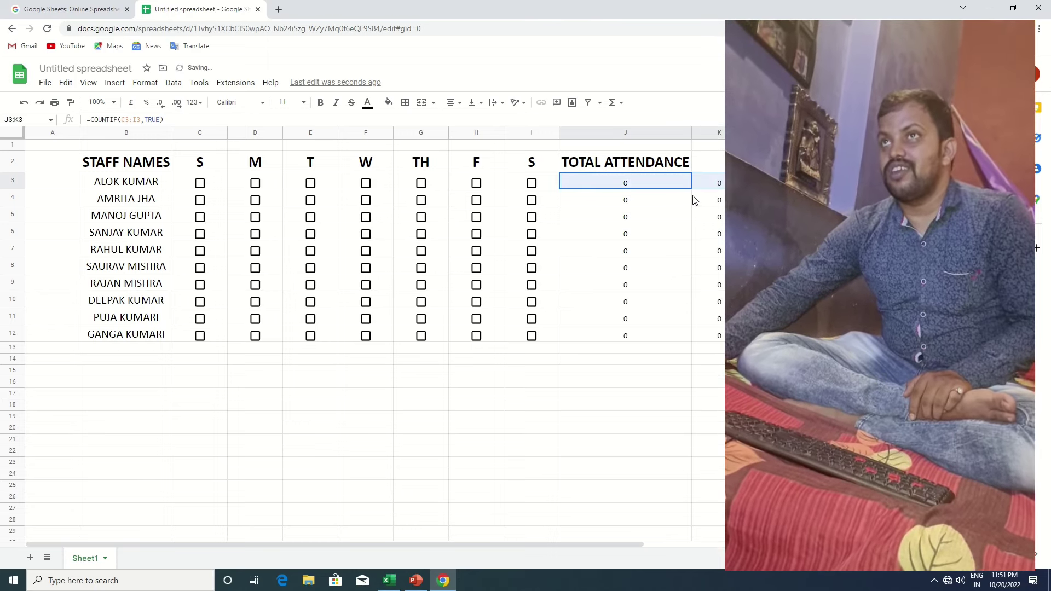
key(Right)
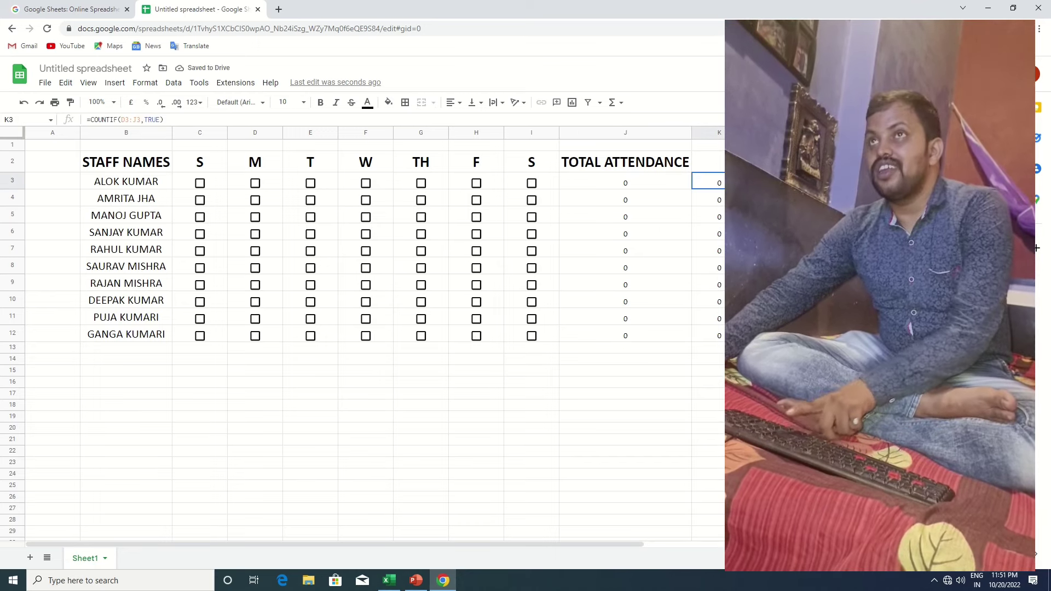
key(shift+Down)
key(shift+Down)
key(shift+Down)
key(shift+Down)
key(shift+Down)
key(shift+Down)
key(shift+Down)
key(shift+Down)
key(shift+Down)
key(shift+Down)
key(Delete)
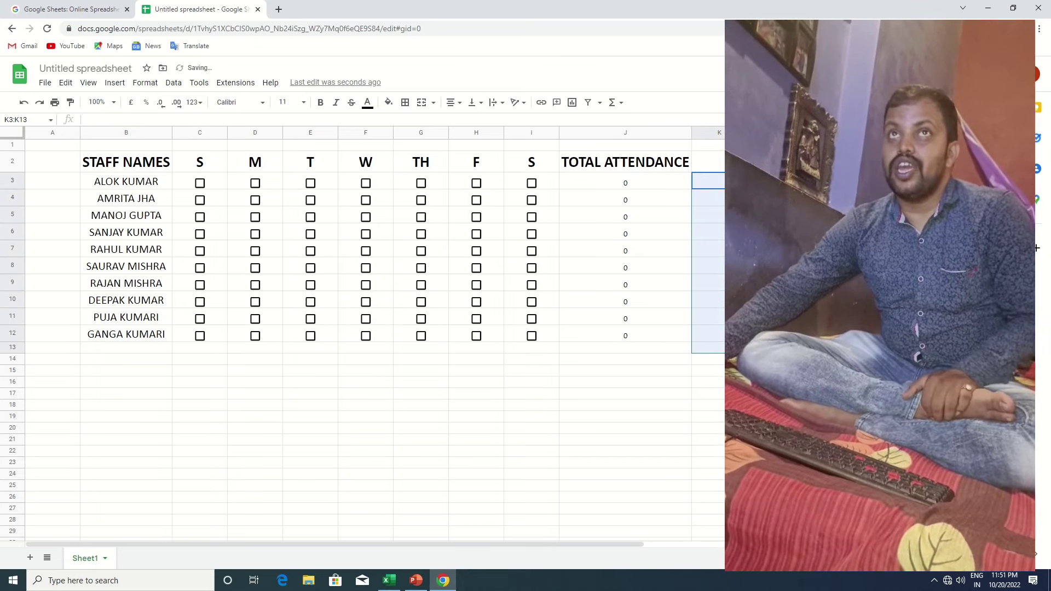
click(829, 251)
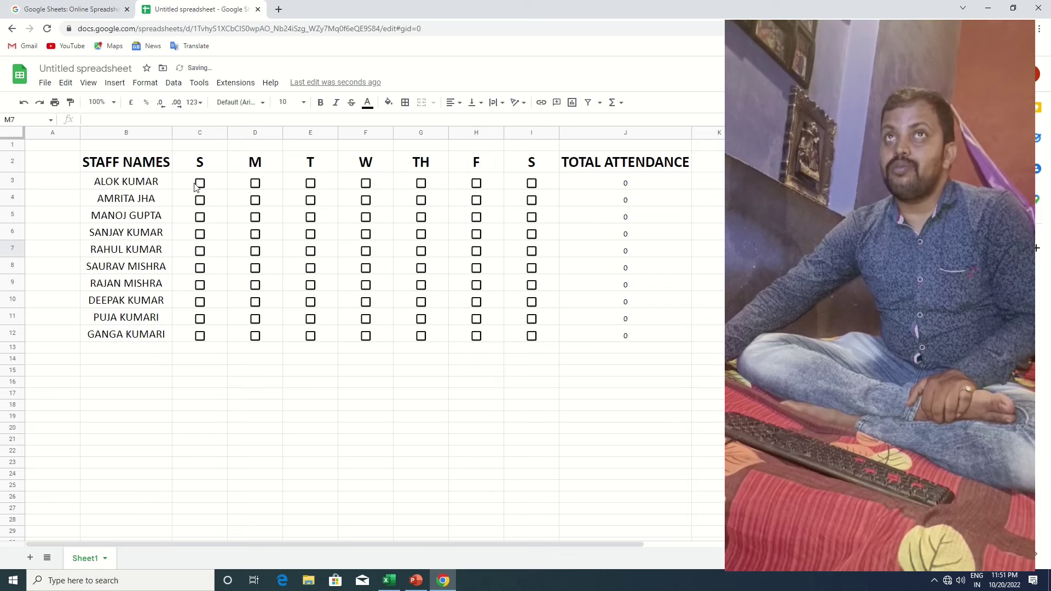
Step: Tick M, T, W, TH for row 3 and S, M, TH for row 4
click(262, 184)
click(312, 184)
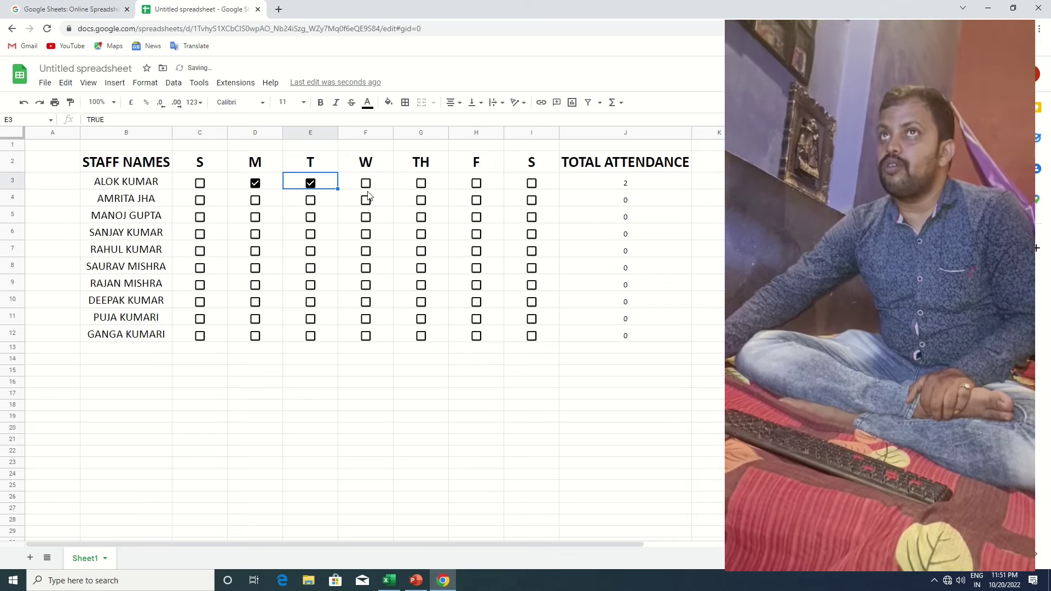
click(367, 186)
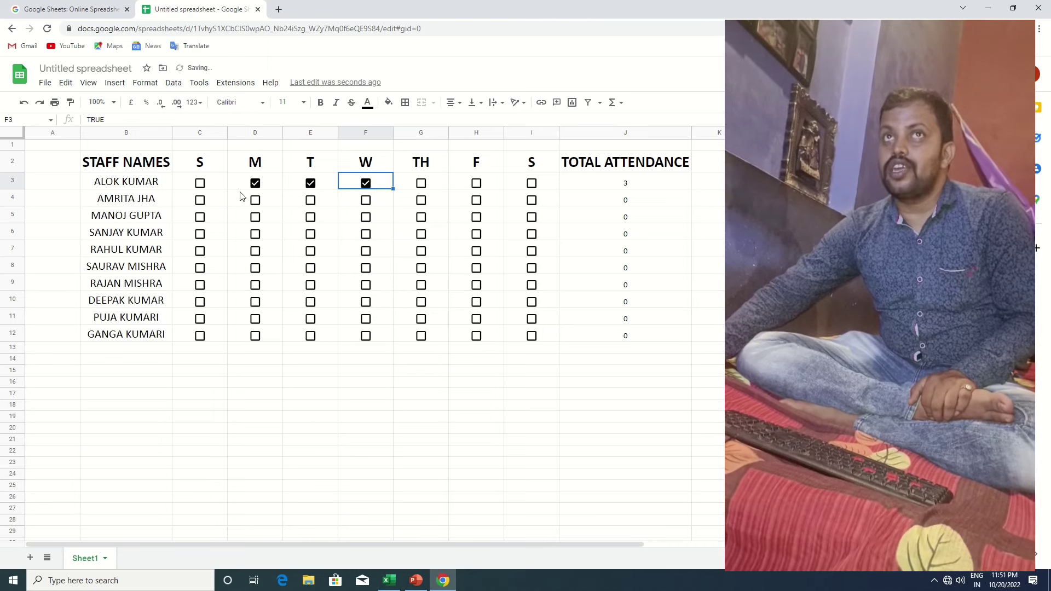
click(426, 186)
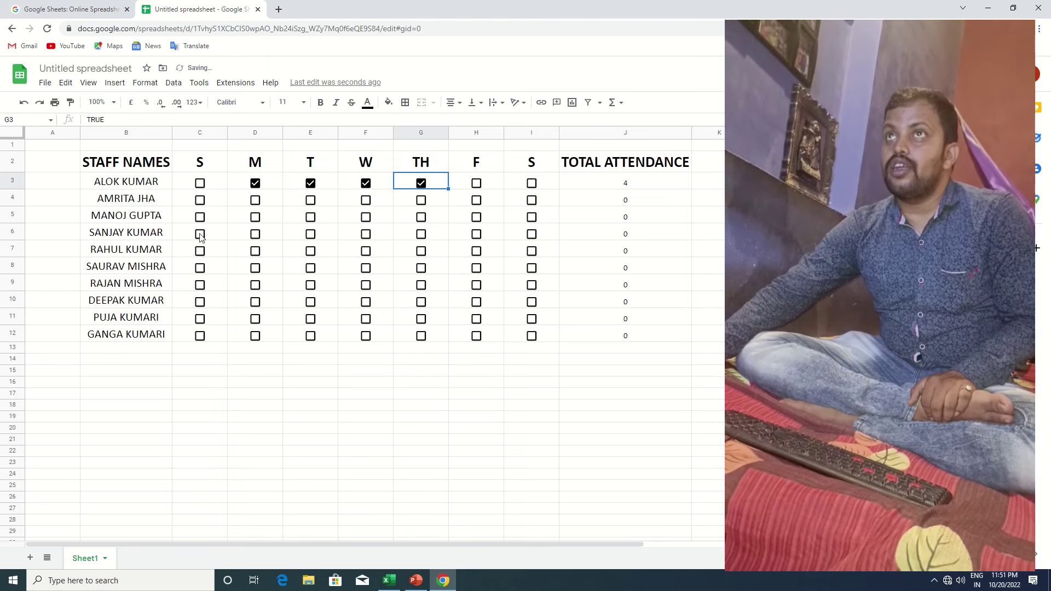
click(202, 200)
click(280, 201)
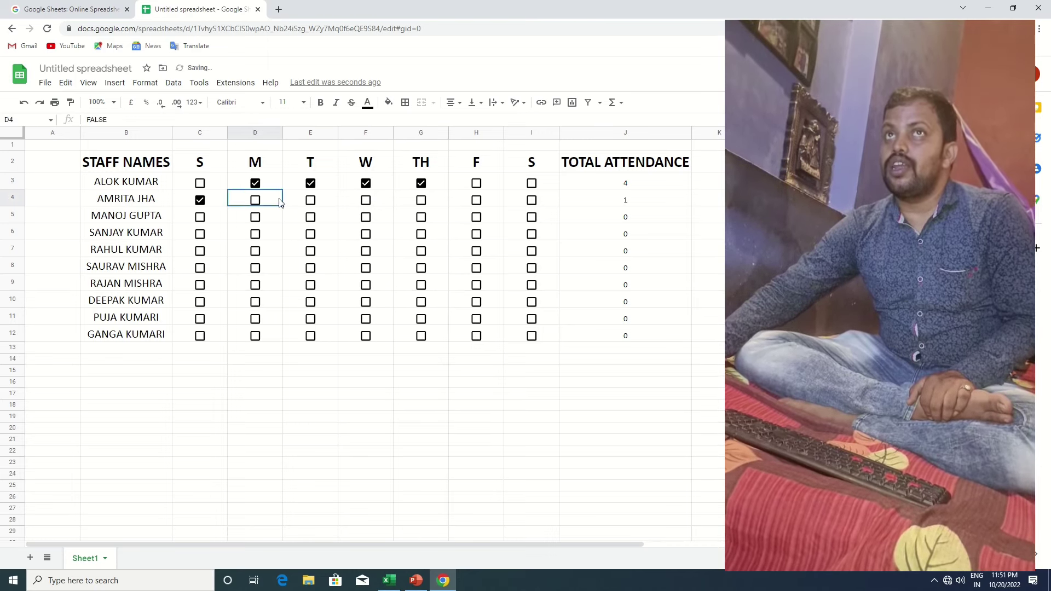
click(256, 200)
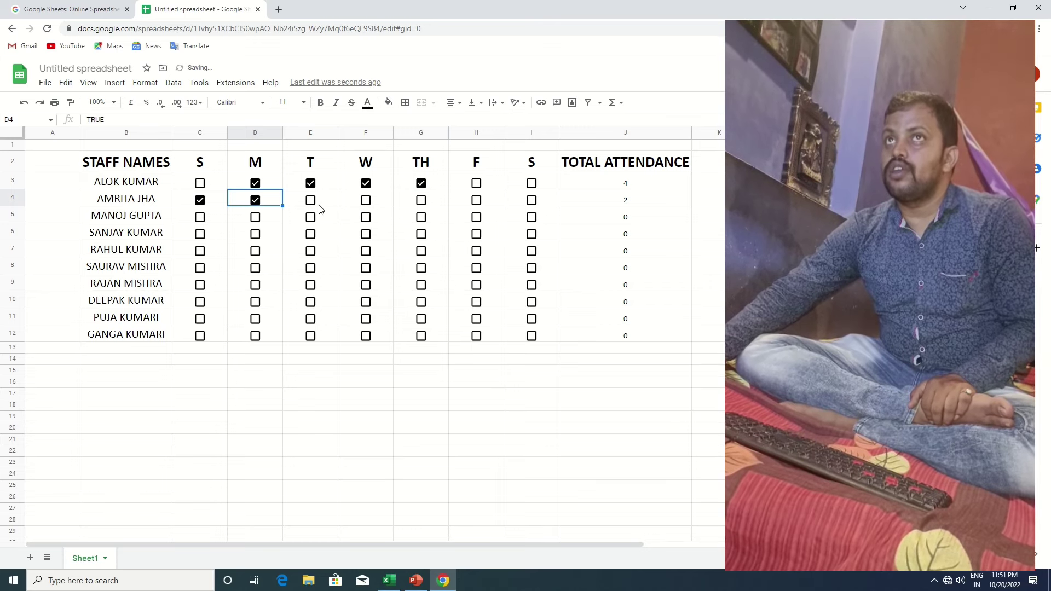
click(317, 205)
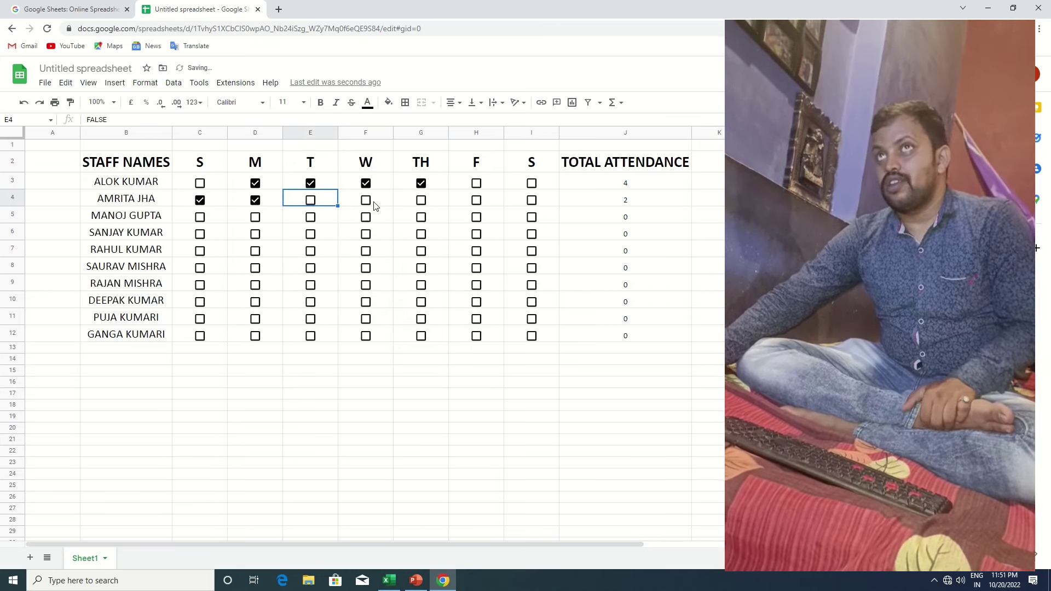
click(422, 204)
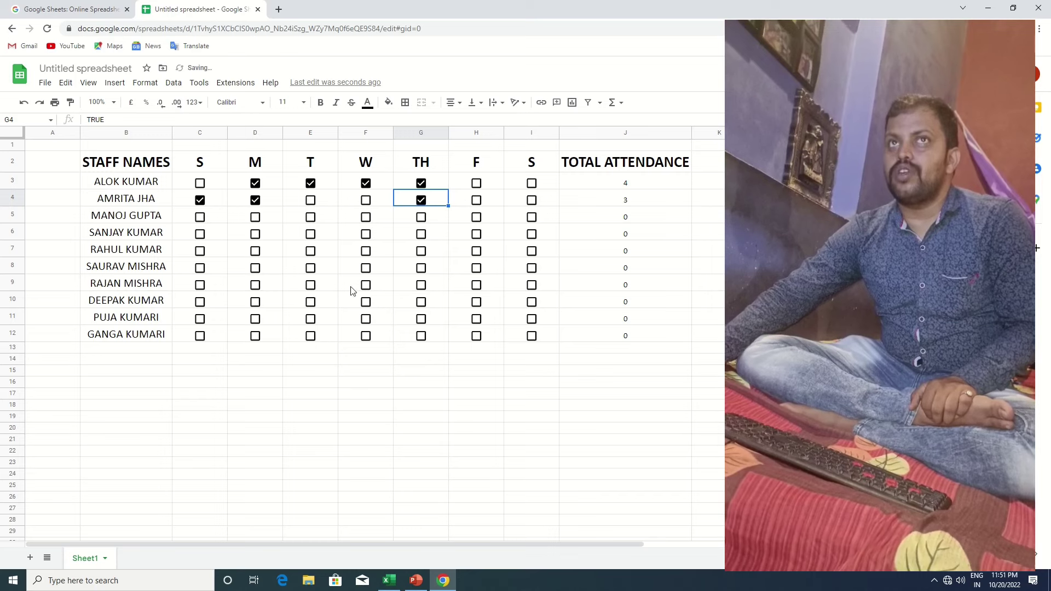
Step: Tick M and W for rows 6–8, S for row 6, and S, W, TH for row 10
click(256, 262)
click(258, 272)
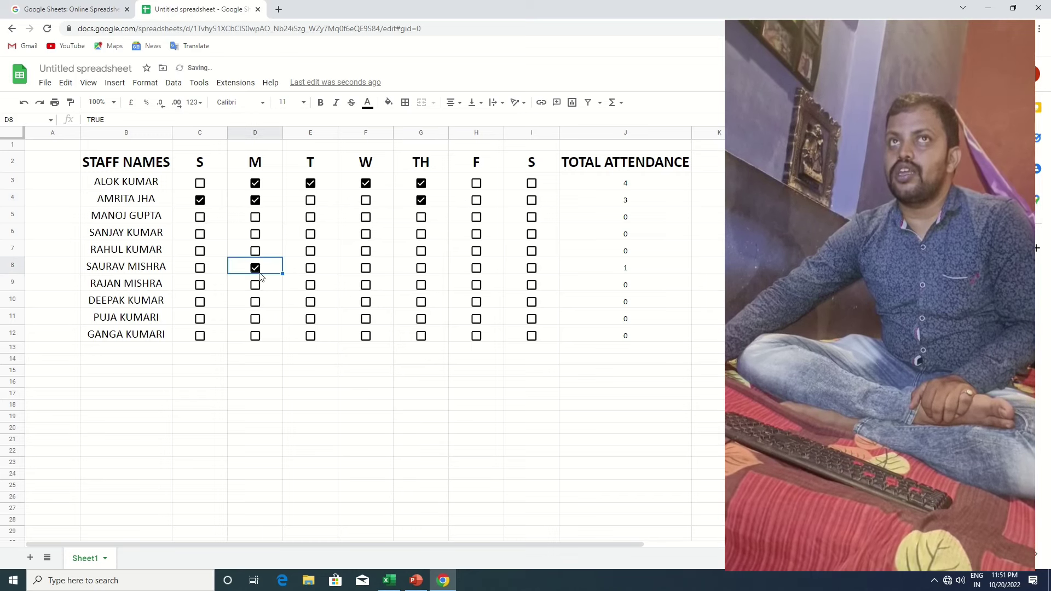
click(257, 251)
click(255, 234)
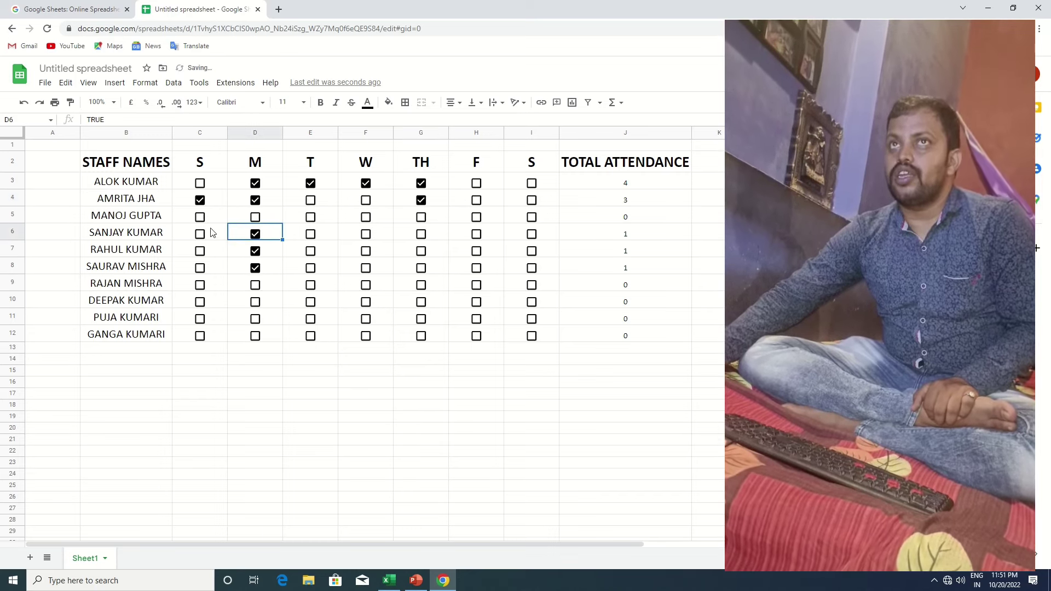
click(200, 235)
click(209, 264)
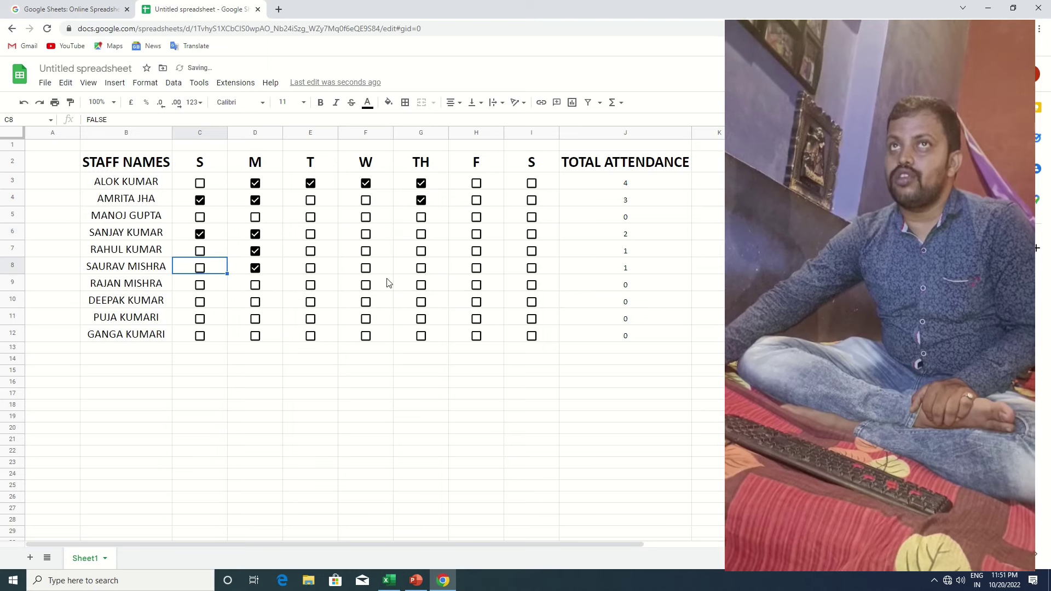
click(366, 269)
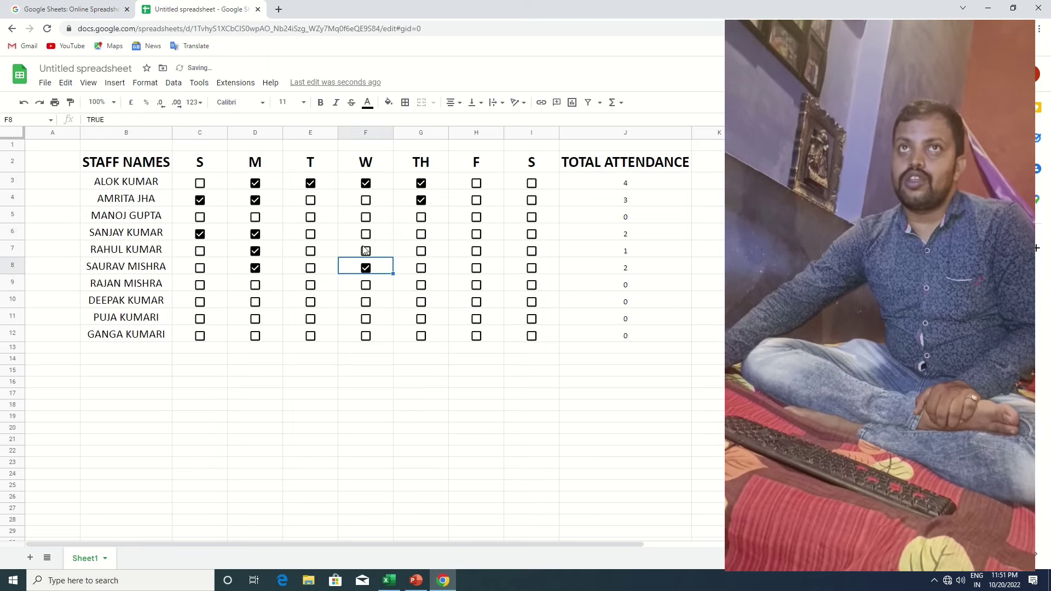
click(366, 252)
click(366, 234)
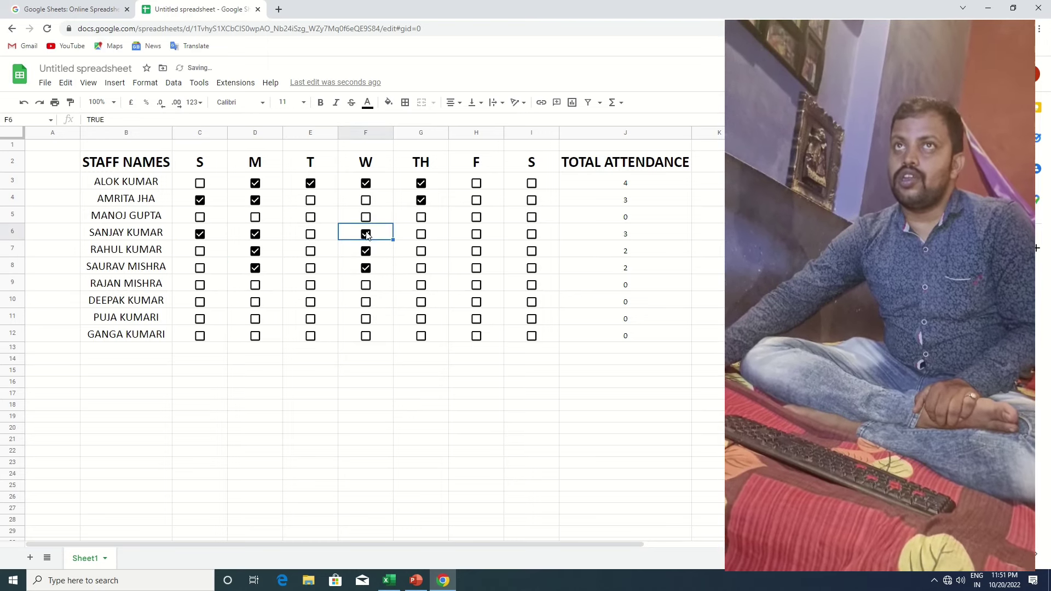
click(201, 302)
click(366, 302)
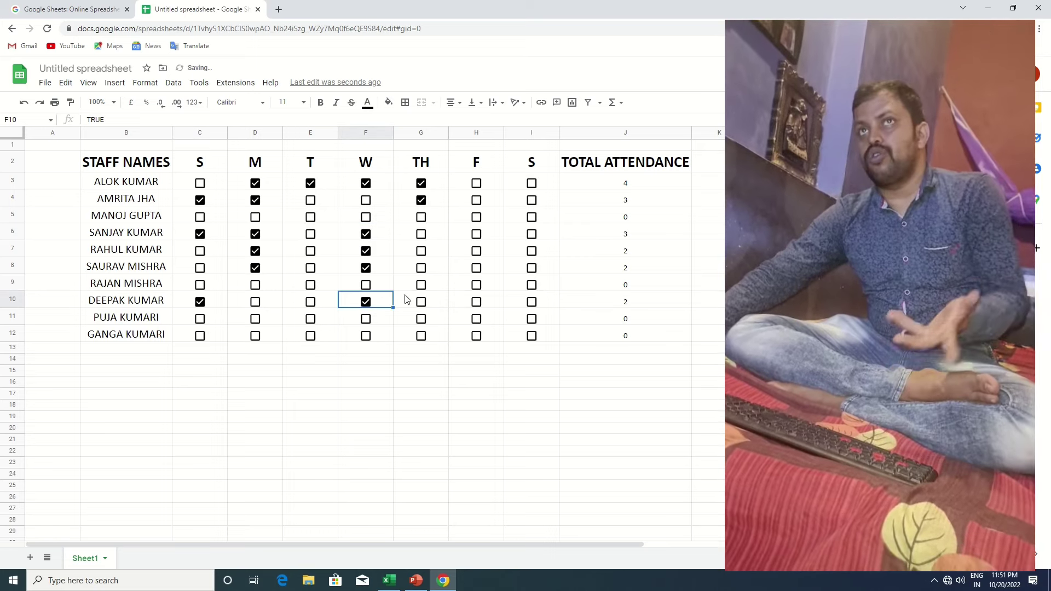
click(421, 302)
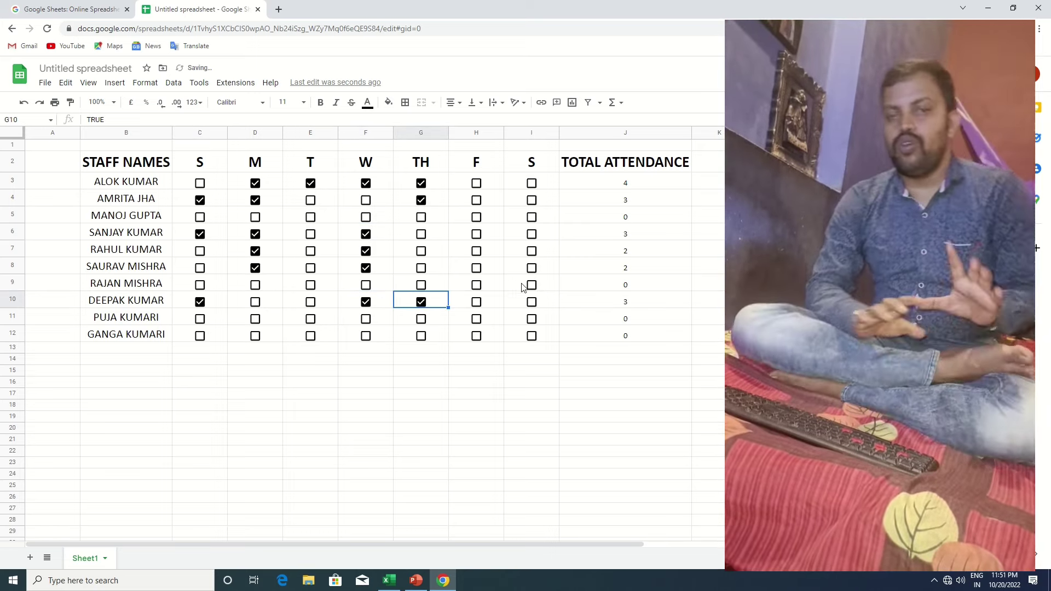